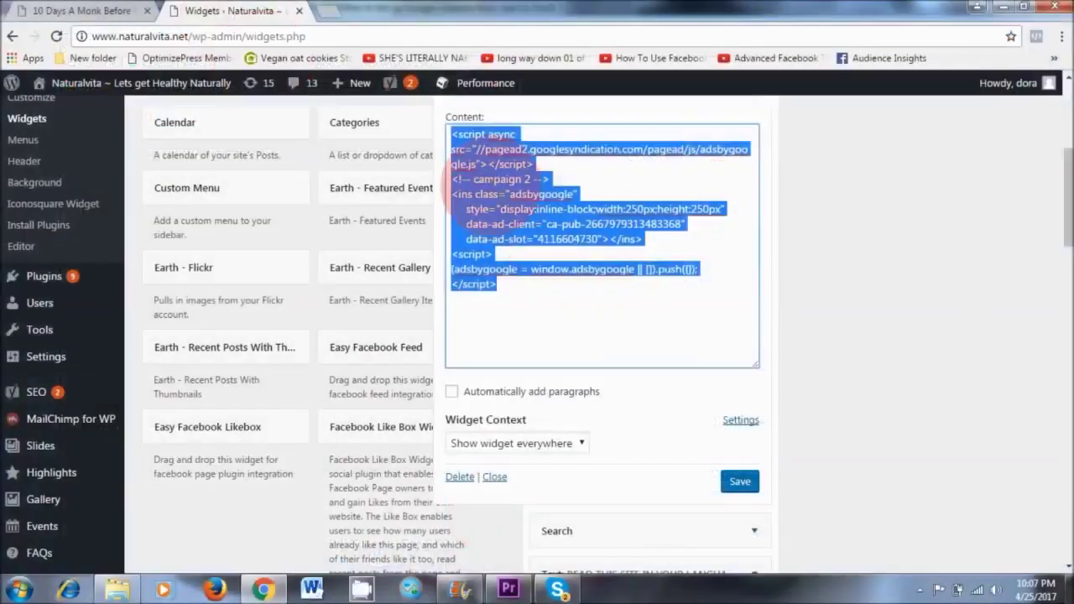
{"action": "right_click", "coordinate": [528, 186]}
{"action": "left_click", "coordinate": [542, 212]}
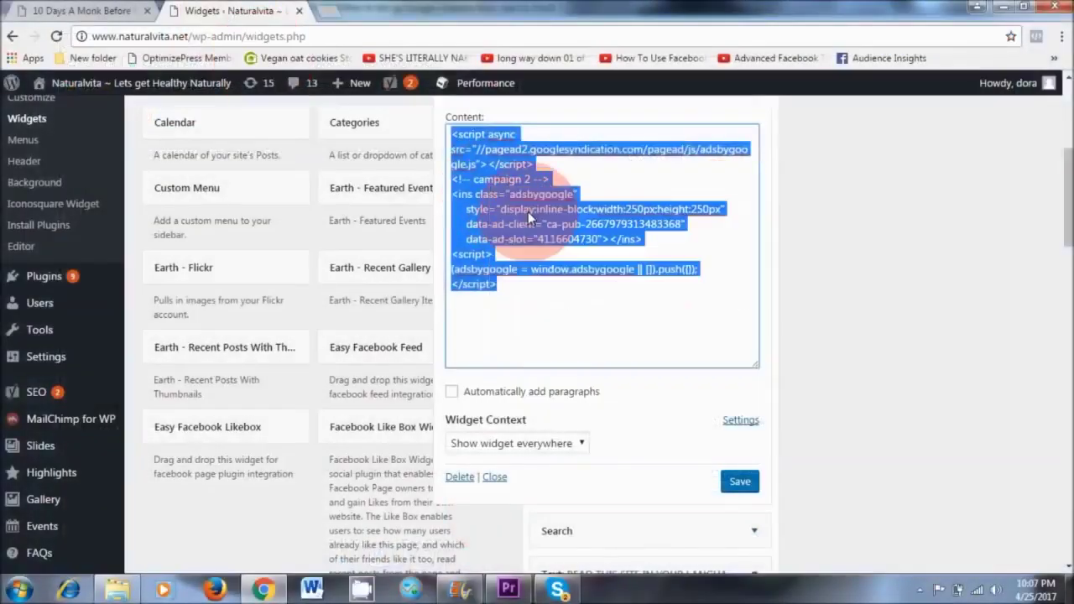
{"action": "left_click", "coordinate": [79, 10]}
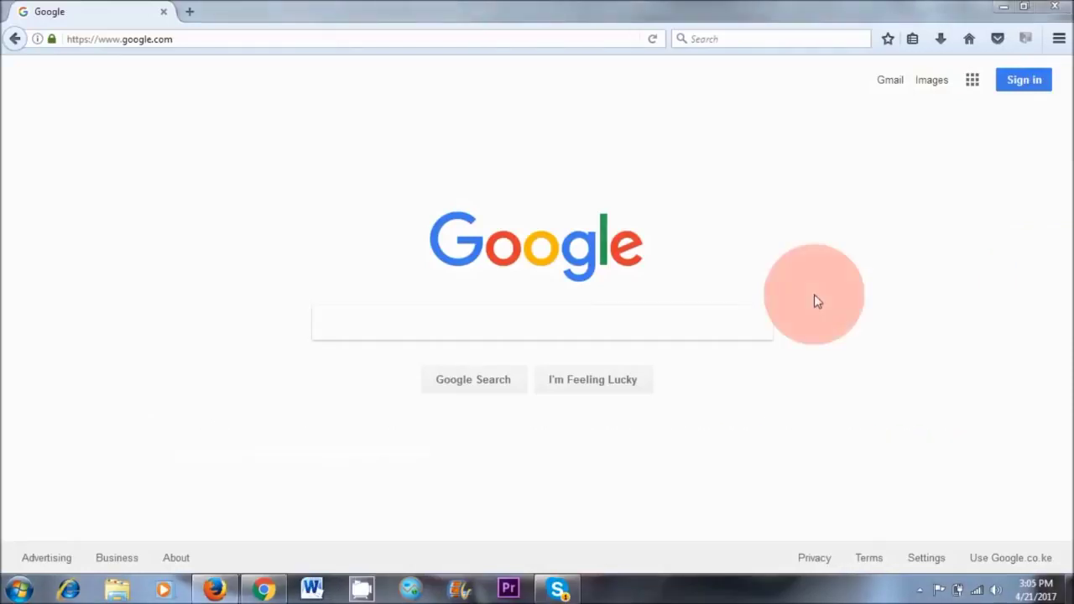
Search Google for "gmail sign up" and open the page for creating a Google Account
{"action": "left_click", "coordinate": [439, 331]}
{"action": "type", "text": "gmai"}
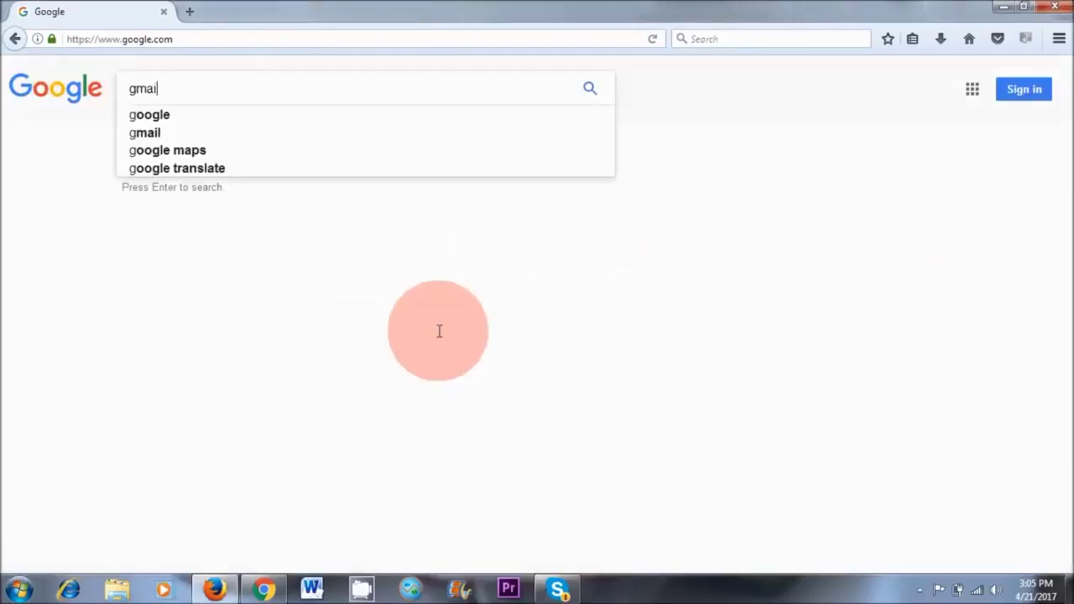
{"action": "type", "text": "l sign up"}
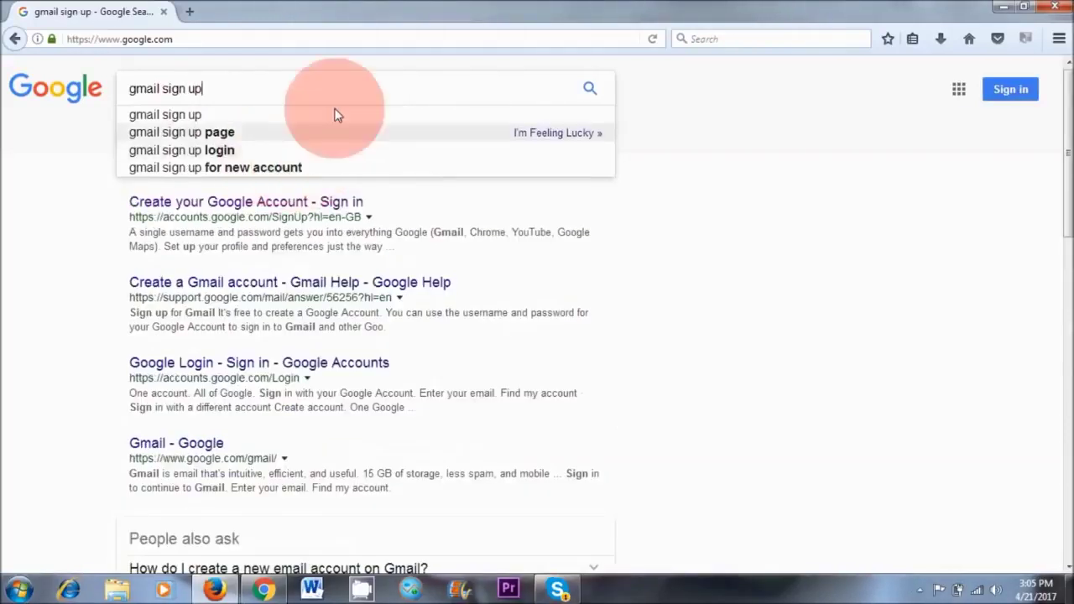
{"action": "key", "text": "Return"}
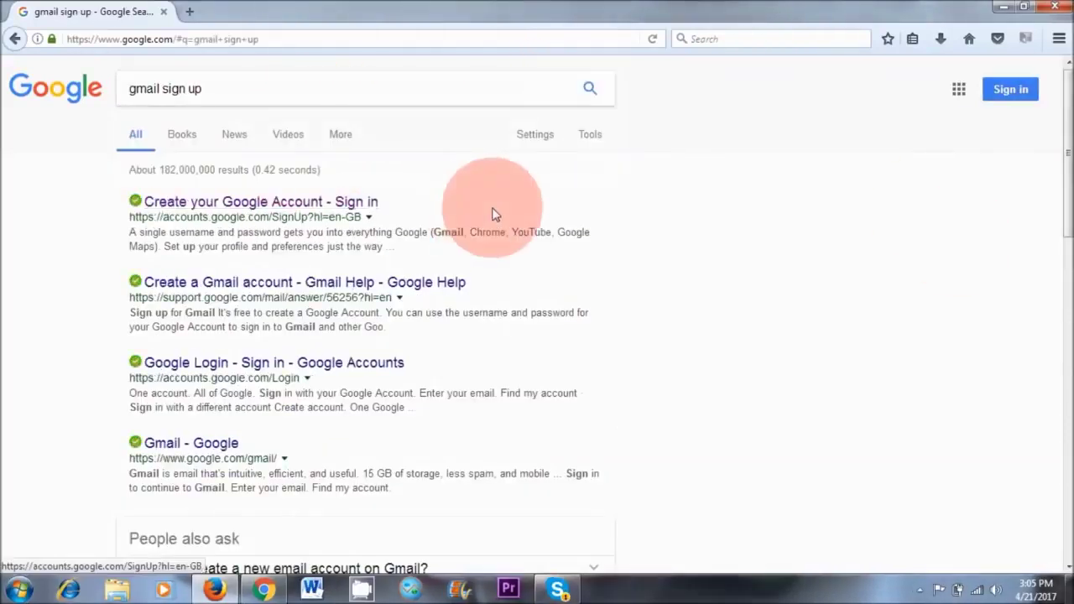
{"action": "left_click", "coordinate": [297, 209]}
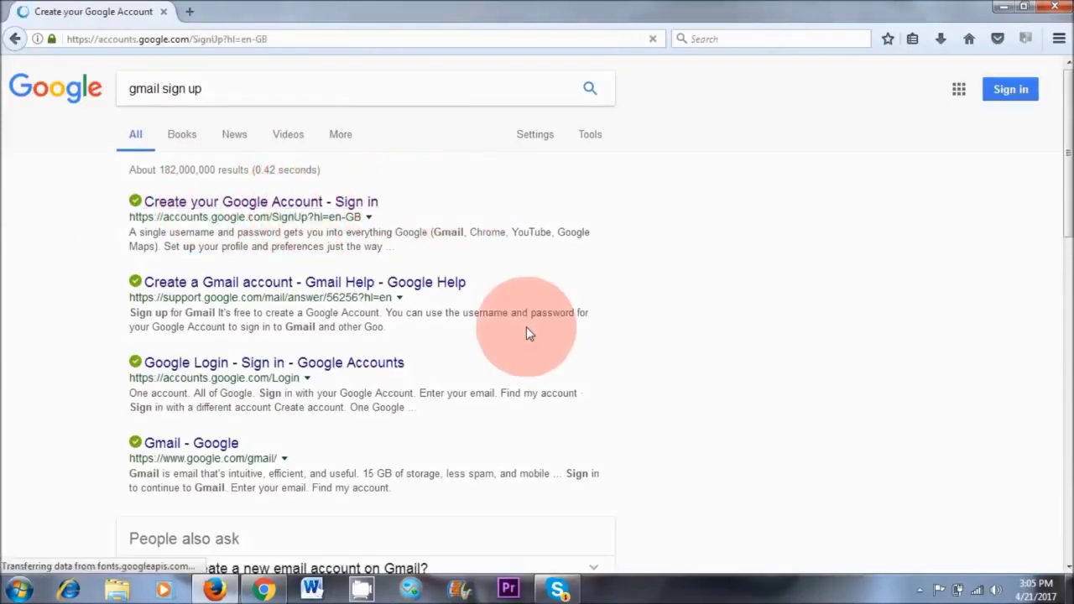
Check and submit the completed Google Account form, then agree to the Privacy and Terms
{"action": "scroll", "coordinate": [998, 438], "scroll_direction": "down", "scroll_amount": 2}
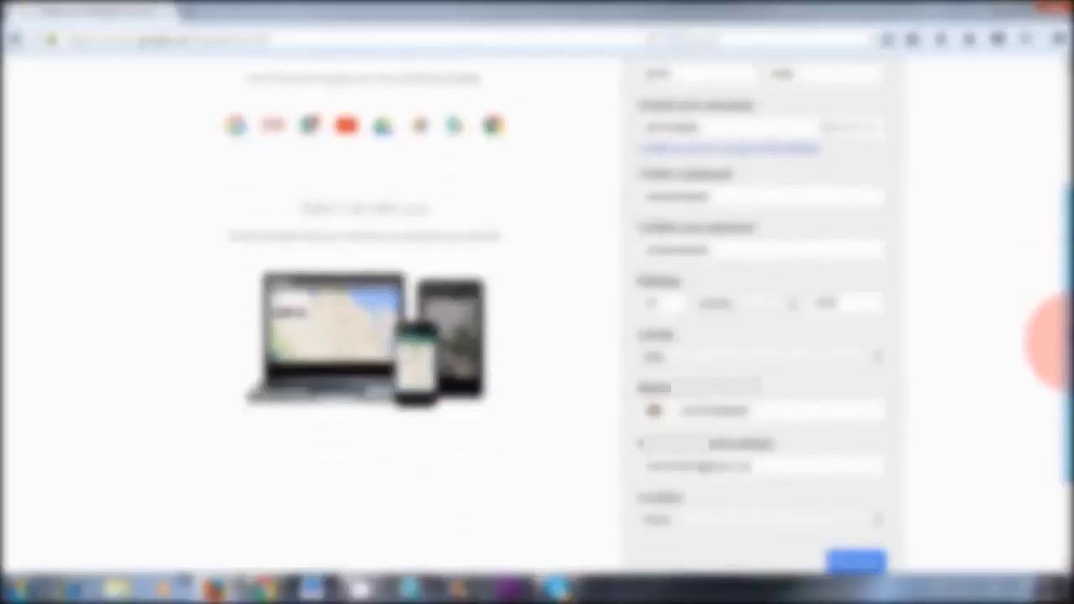
{"action": "scroll", "coordinate": [887, 408], "scroll_direction": "down", "scroll_amount": 1}
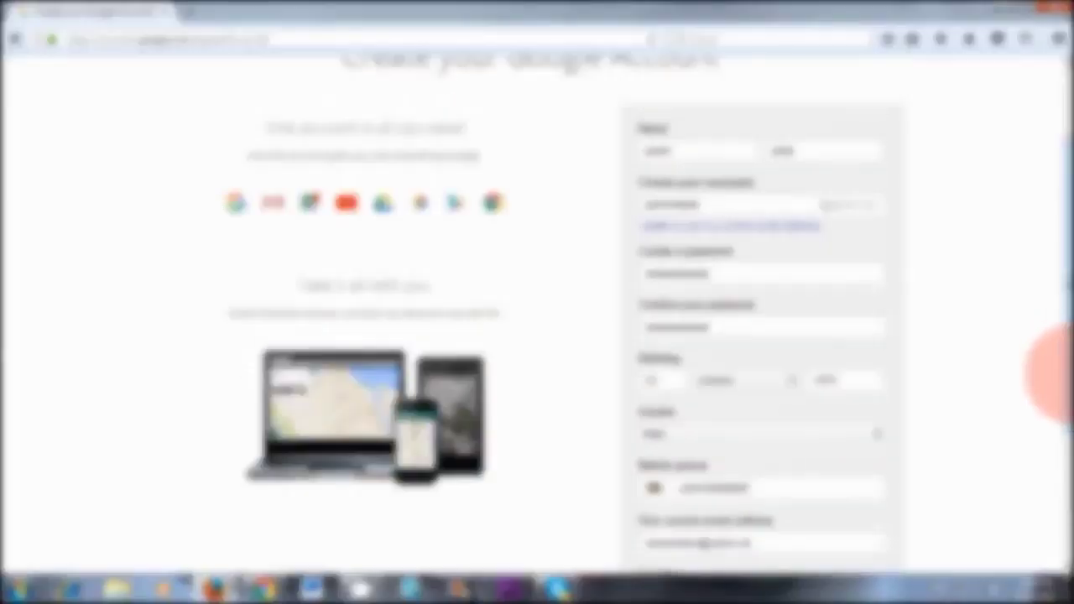
{"action": "left_click_drag", "start_coordinate": [1056, 360], "coordinate": [1056, 432]}
{"action": "left_click", "coordinate": [856, 523]}
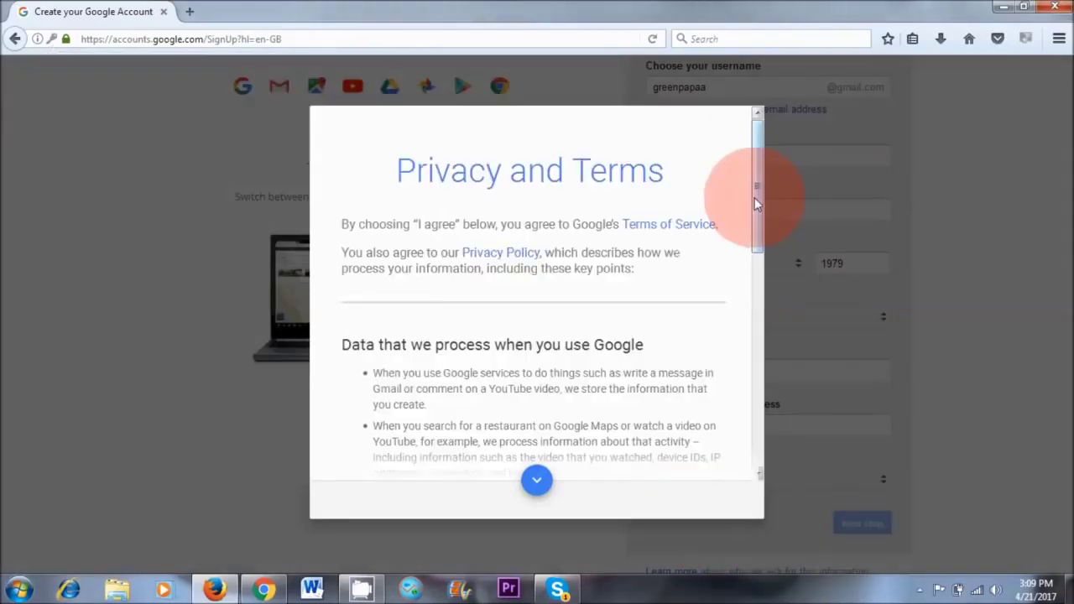
{"action": "left_click_drag", "start_coordinate": [755, 197], "coordinate": [757, 443]}
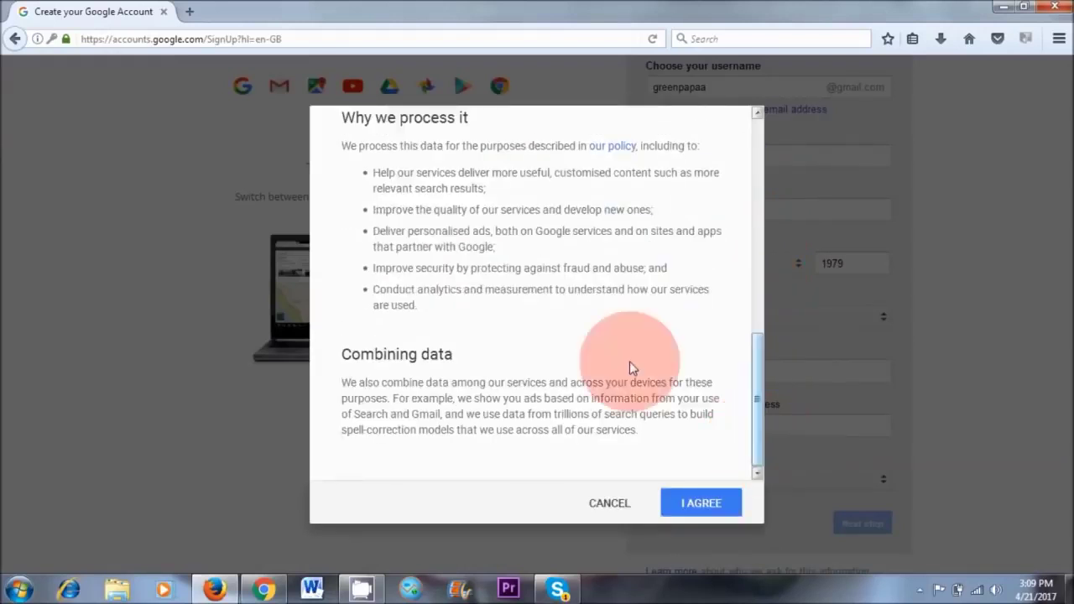
{"action": "left_click", "coordinate": [703, 506]}
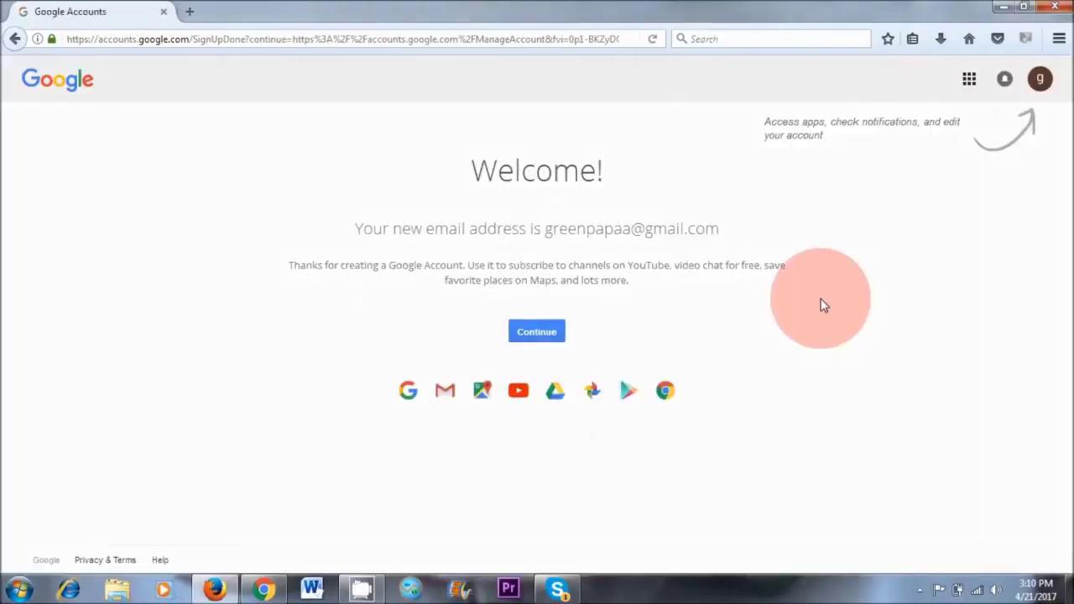
Sign in to YouTube with the new Google account and create its channel under the prefilled name
{"action": "left_click", "coordinate": [970, 82]}
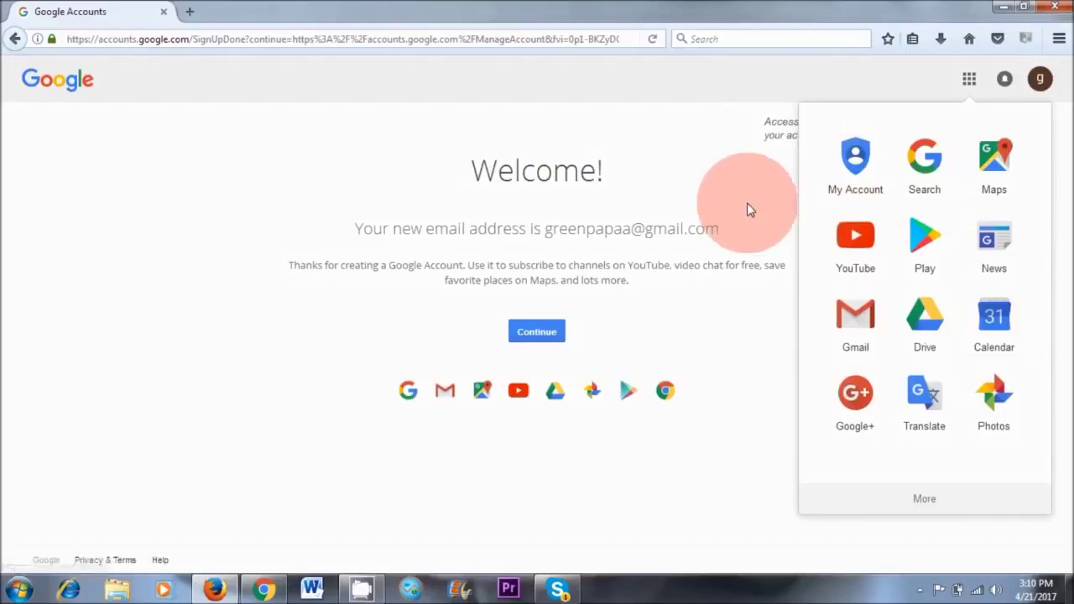
{"action": "left_click", "coordinate": [856, 238]}
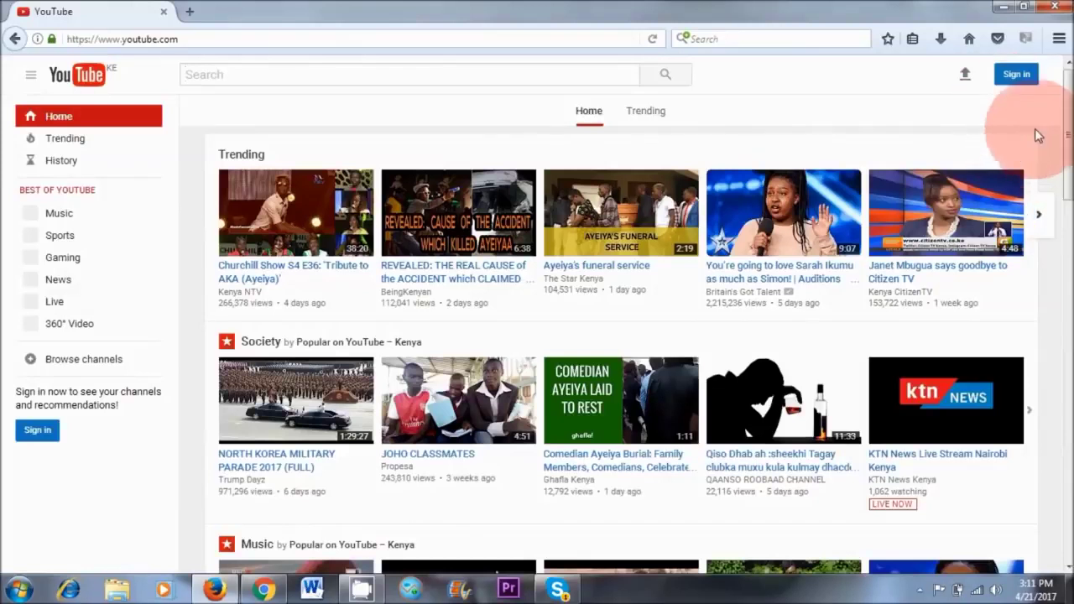
{"action": "left_click", "coordinate": [1018, 77]}
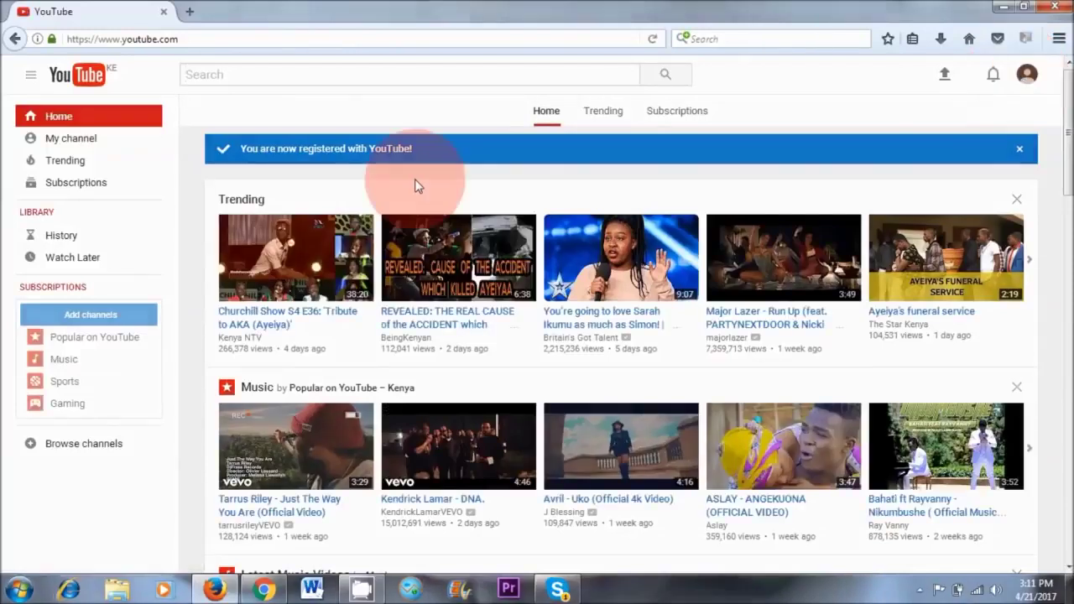
{"action": "left_click", "coordinate": [61, 143]}
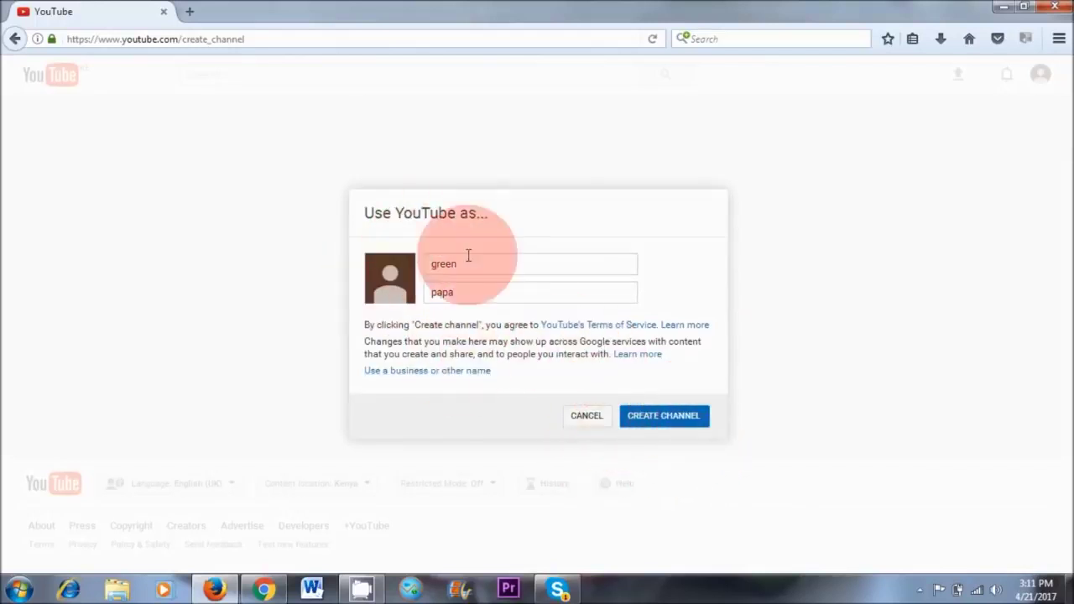
{"action": "left_click", "coordinate": [651, 418]}
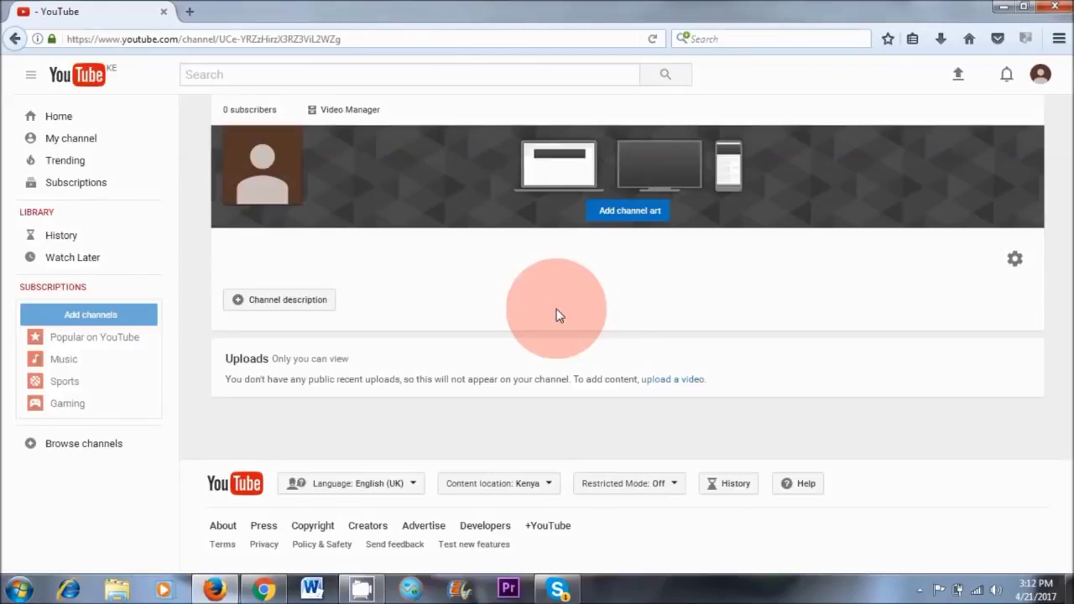
Upload a video file from the computer and publish it as Public with the title "bebop"
{"action": "left_click", "coordinate": [957, 78]}
{"action": "left_click", "coordinate": [430, 201]}
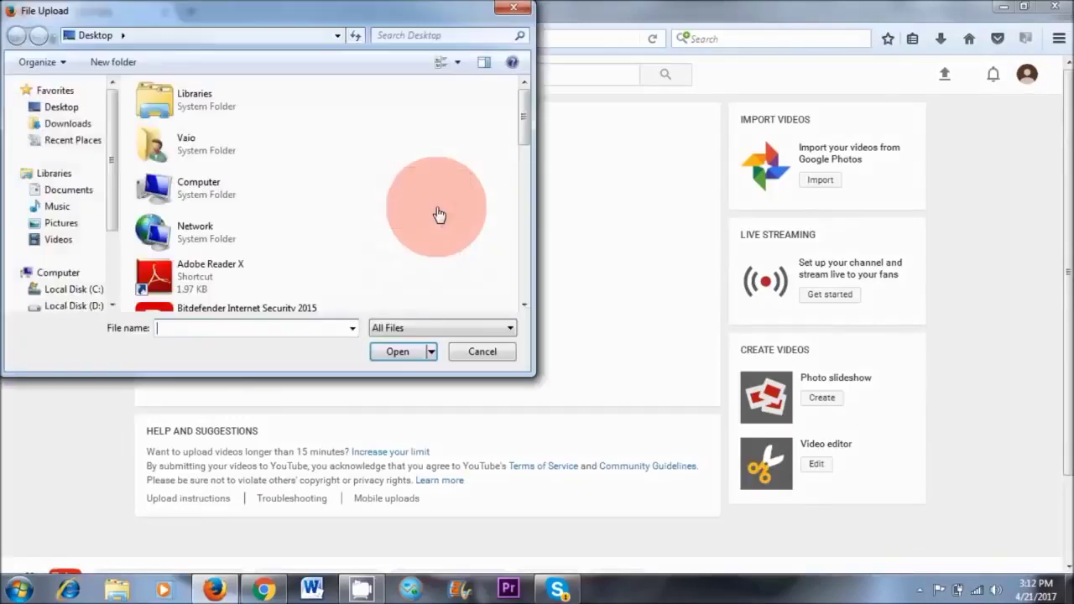
{"action": "left_click", "coordinate": [112, 246]}
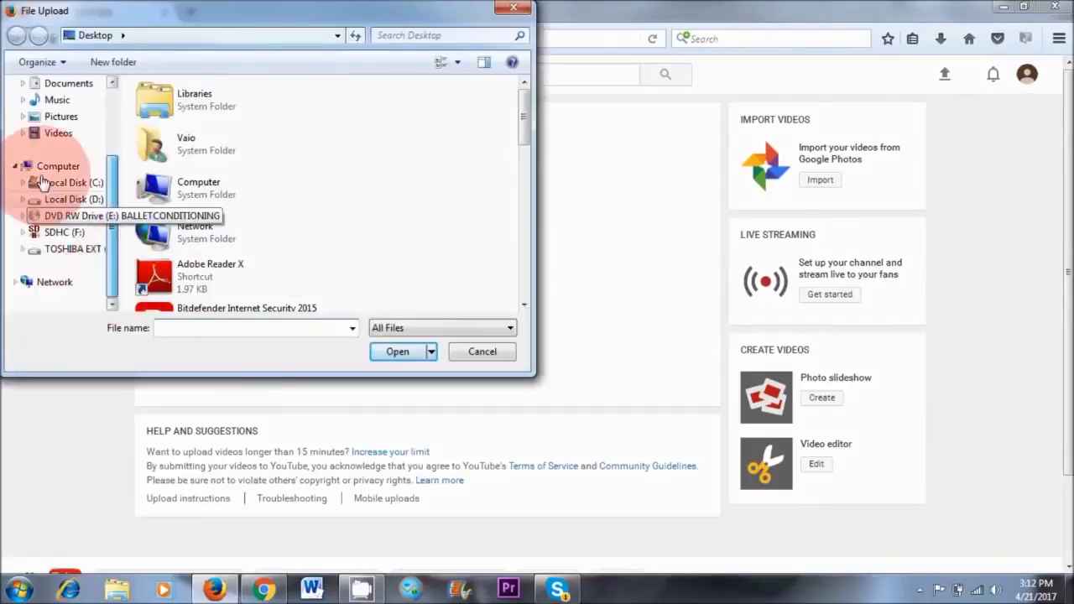
{"action": "left_click", "coordinate": [237, 226]}
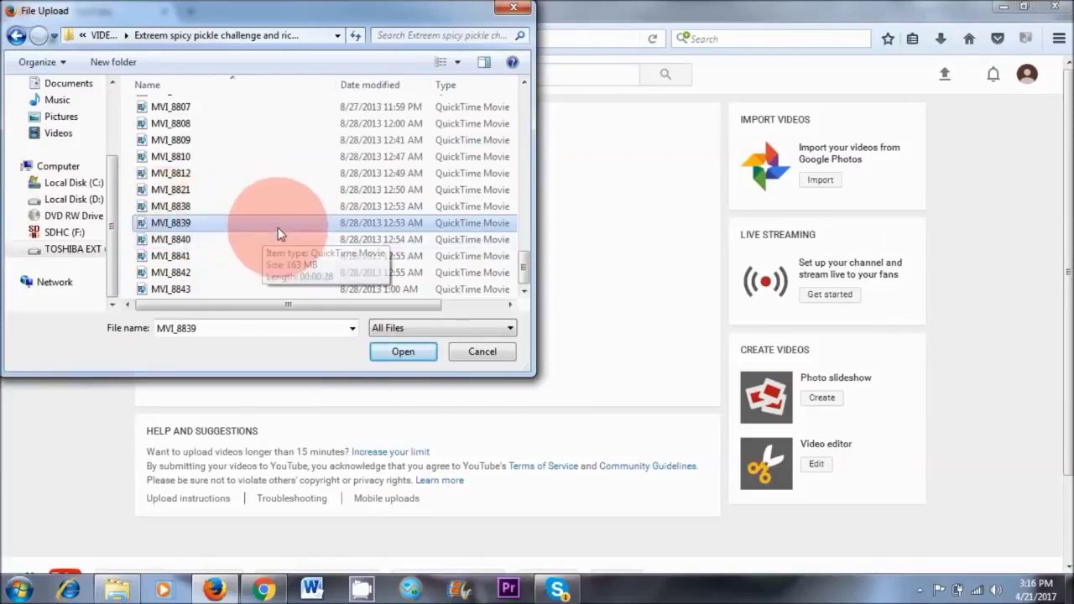
{"action": "left_click", "coordinate": [406, 350]}
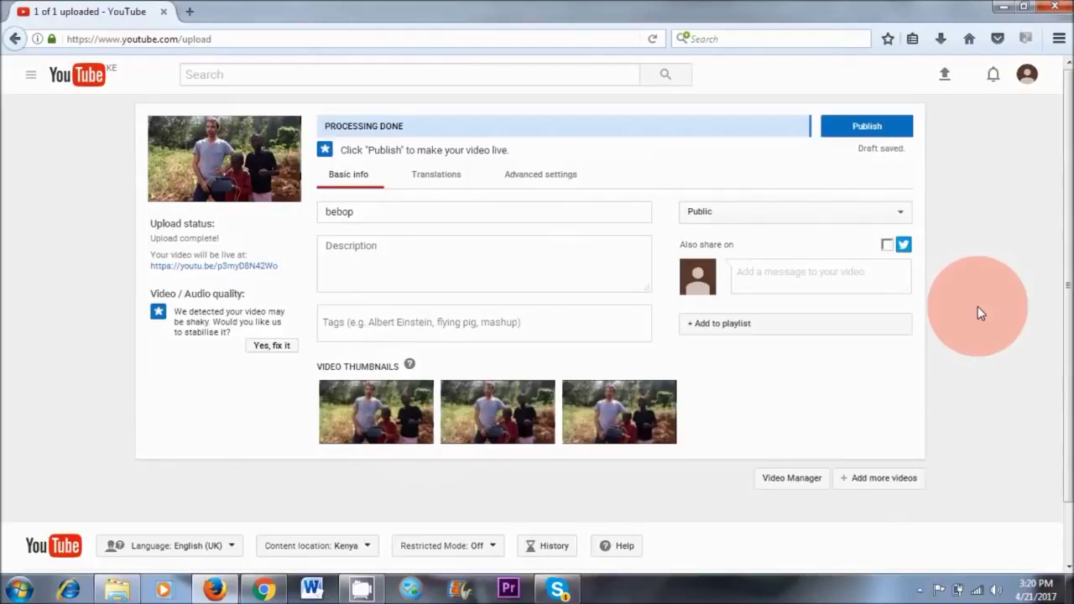
{"action": "left_click", "coordinate": [867, 126]}
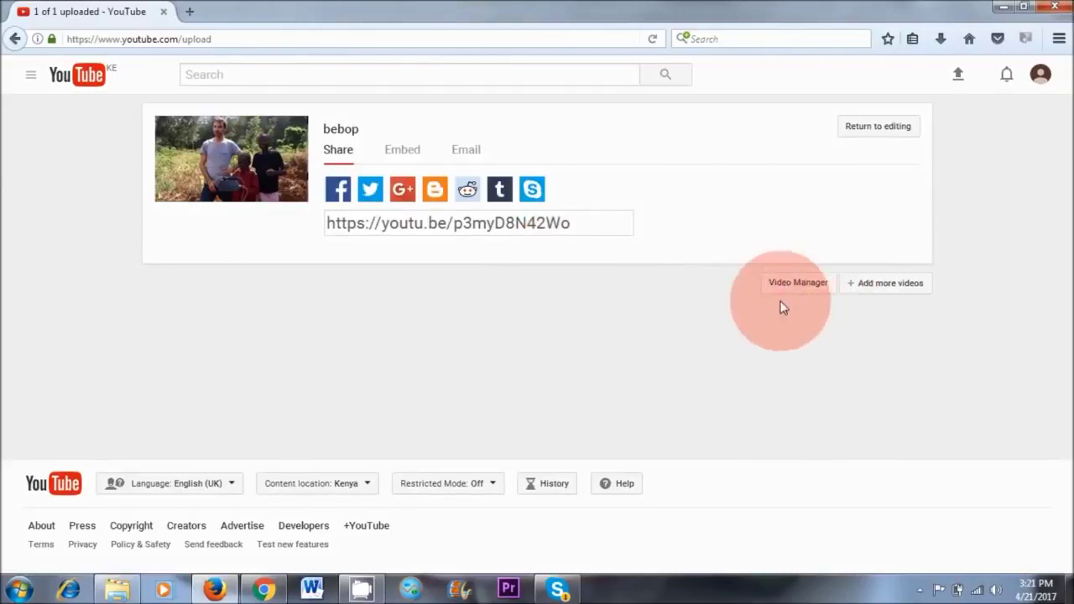
Verify the YouTube account from the channel's Status and features page, having the verification code sent by text
{"action": "left_click", "coordinate": [798, 290]}
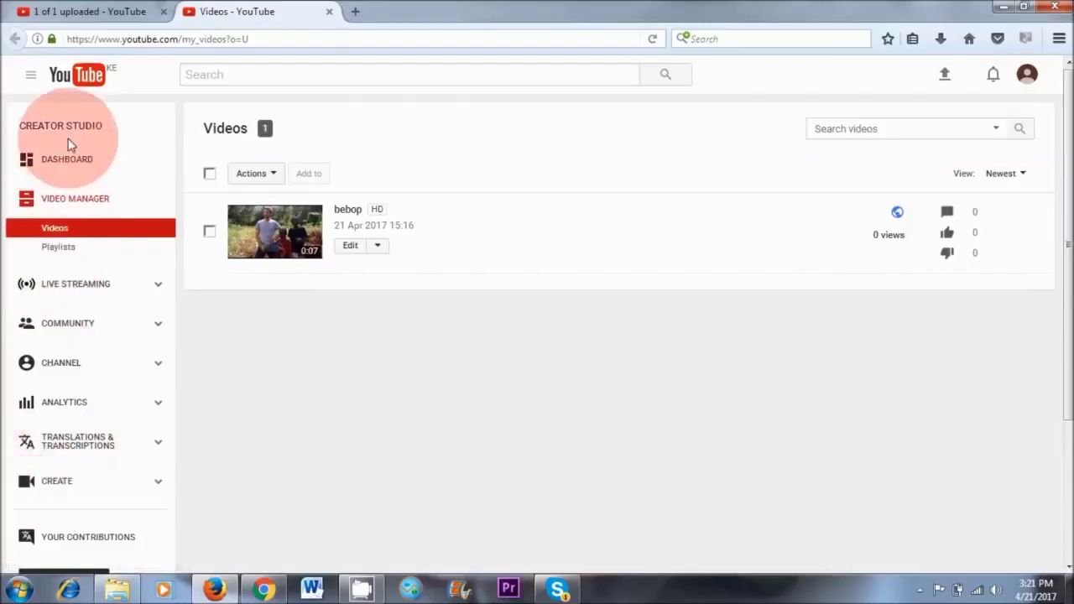
{"action": "left_click", "coordinate": [57, 369]}
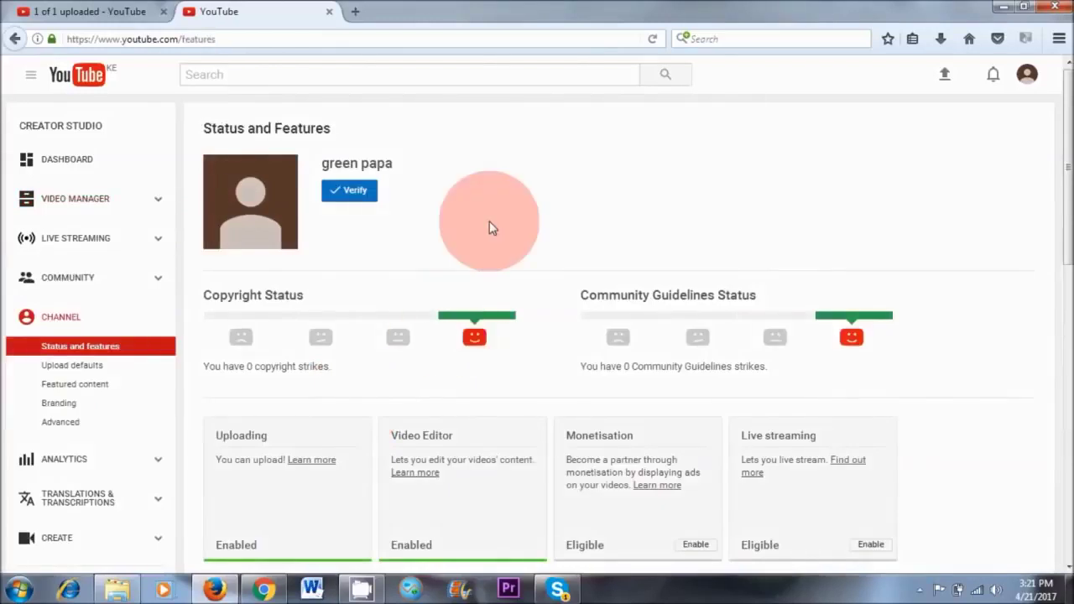
{"action": "left_click", "coordinate": [350, 193]}
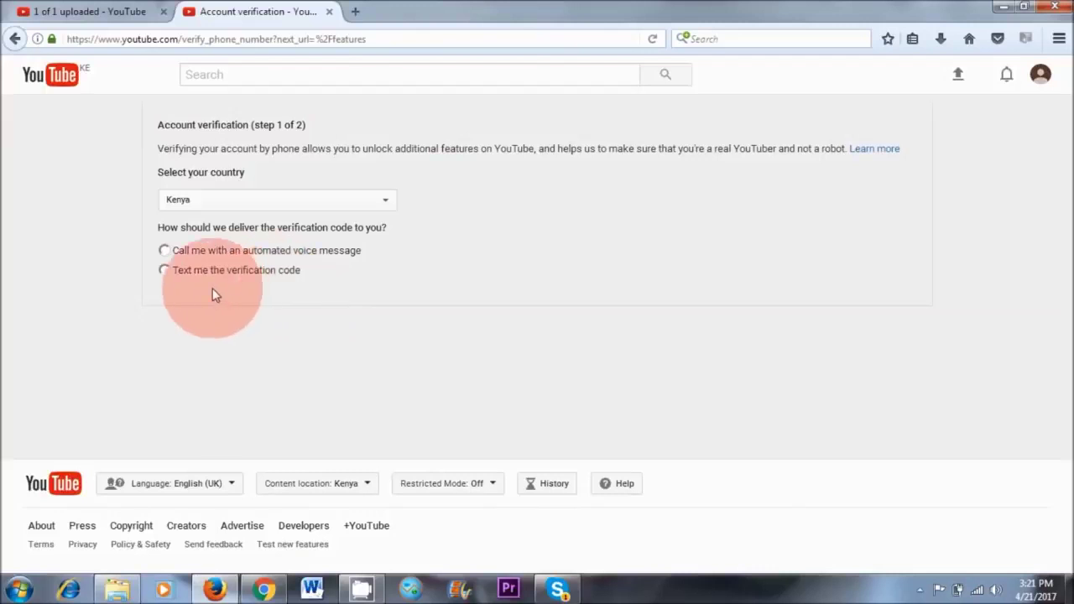
{"action": "left_click", "coordinate": [165, 270]}
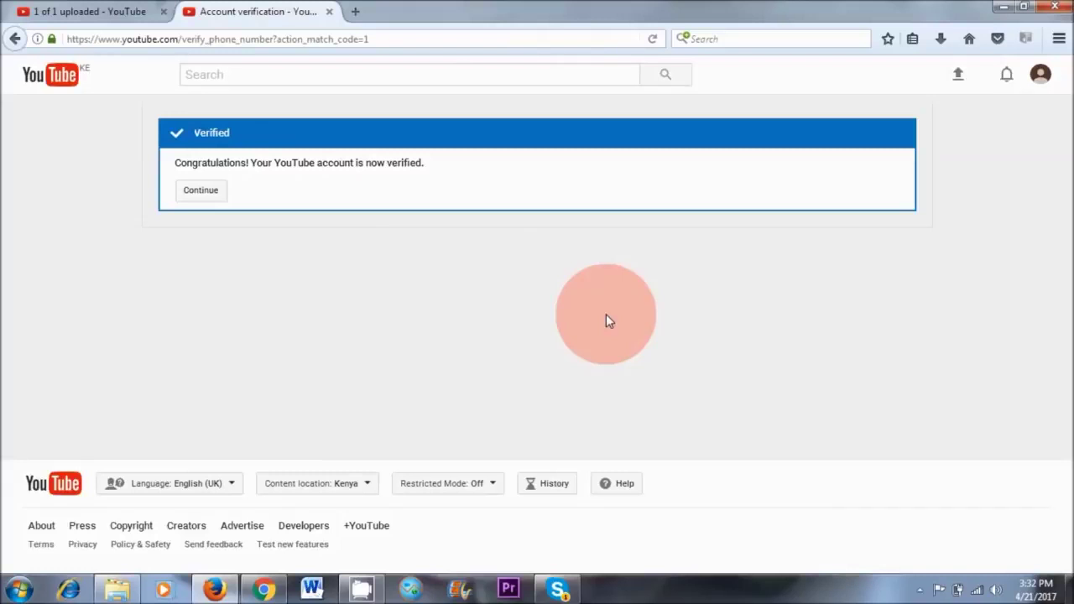
{"action": "left_click", "coordinate": [205, 193]}
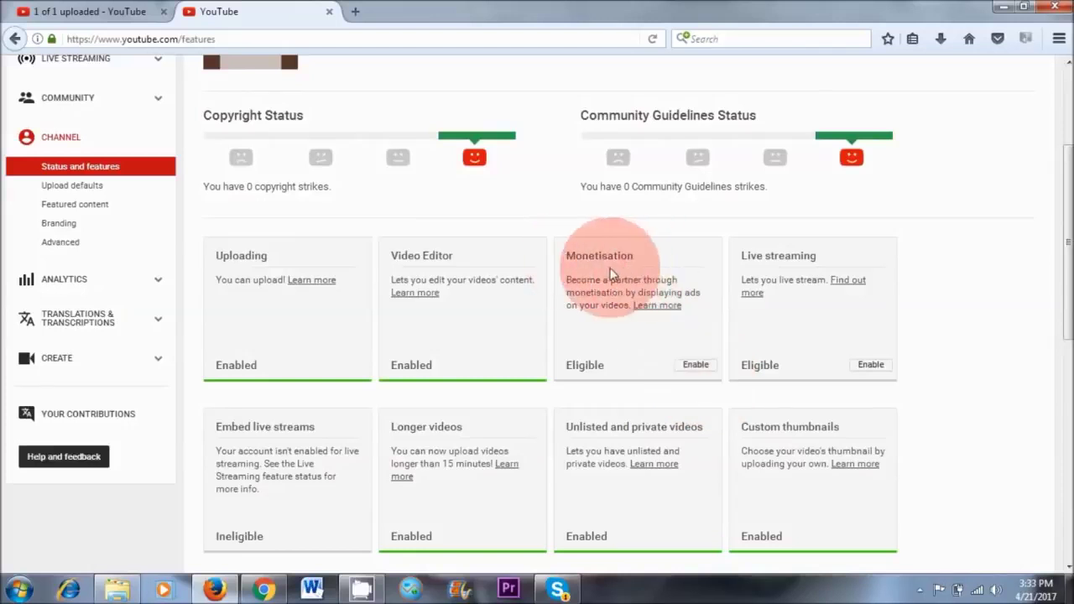
Enable monetisation for the channel and accept the YouTube Partner Programme terms with all three agreements checked
{"action": "left_click", "coordinate": [696, 367]}
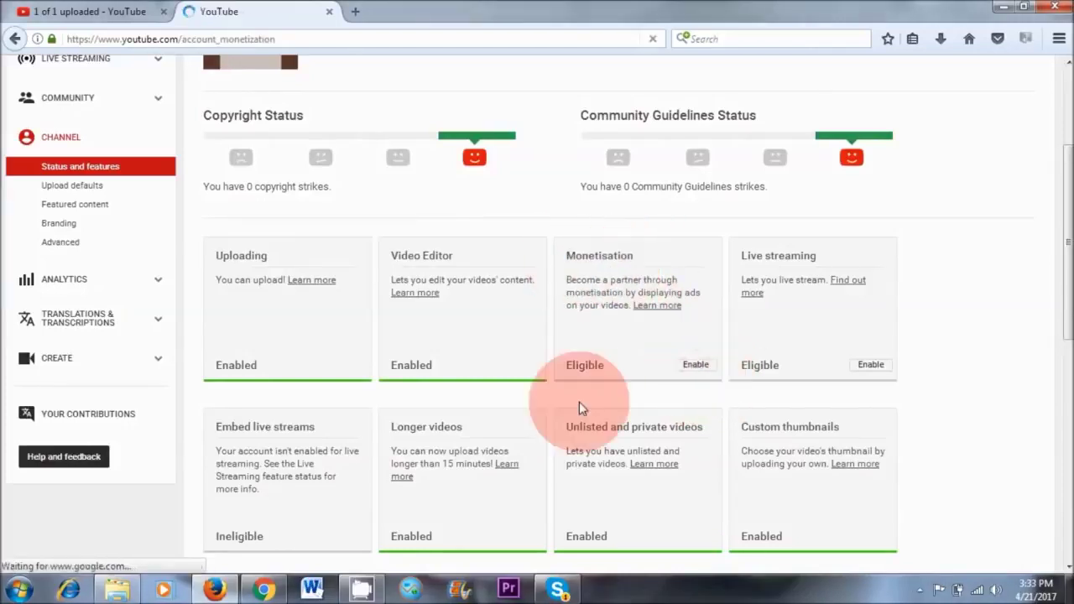
{"action": "scroll", "coordinate": [701, 171], "scroll_direction": "up", "scroll_amount": 2}
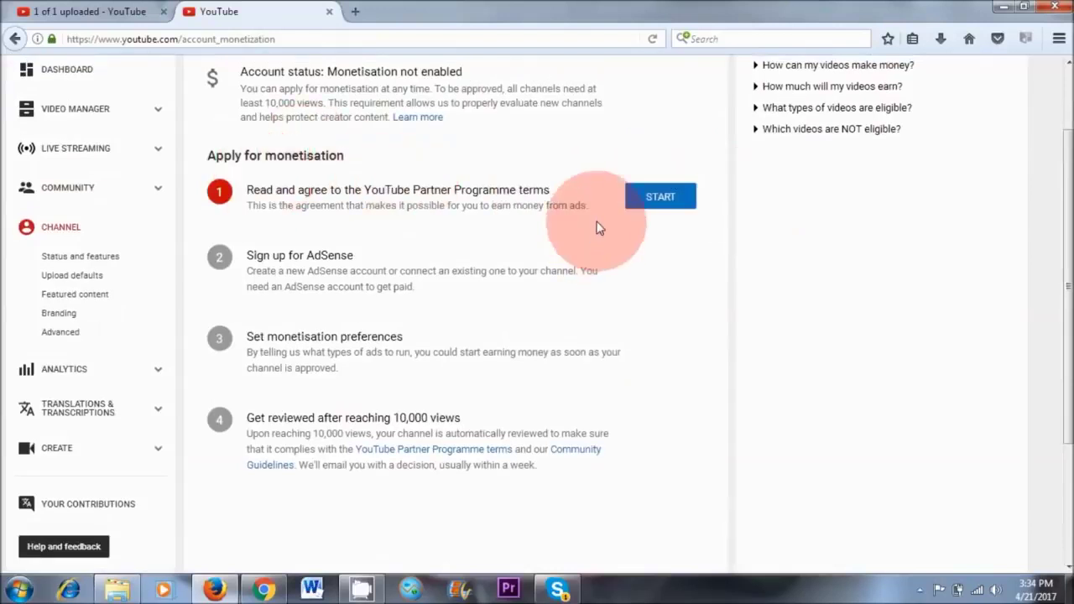
{"action": "left_click", "coordinate": [661, 200]}
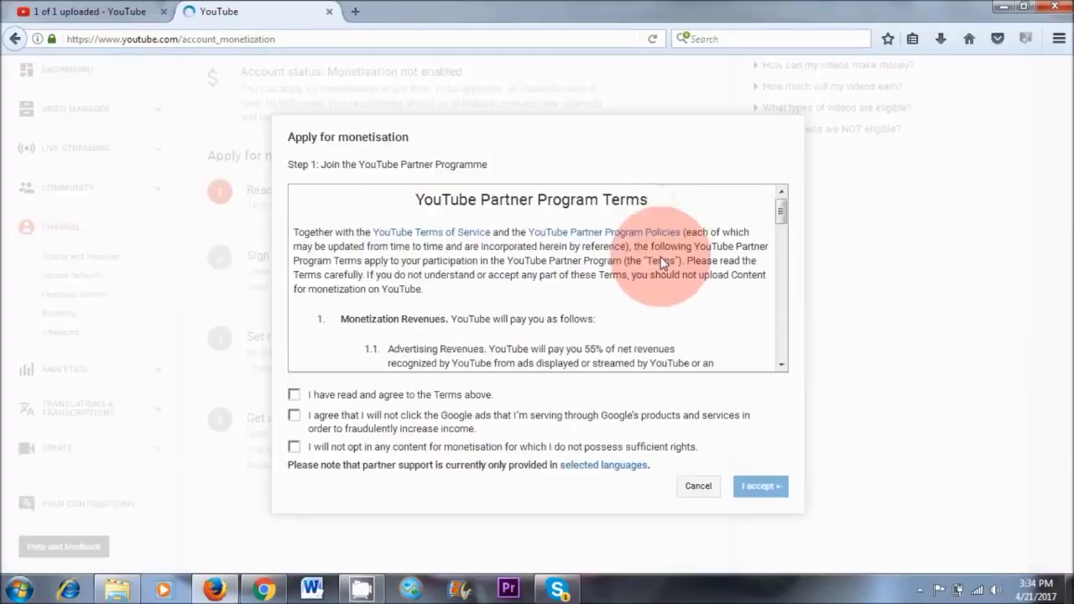
{"action": "left_click_drag", "start_coordinate": [784, 211], "coordinate": [784, 359]}
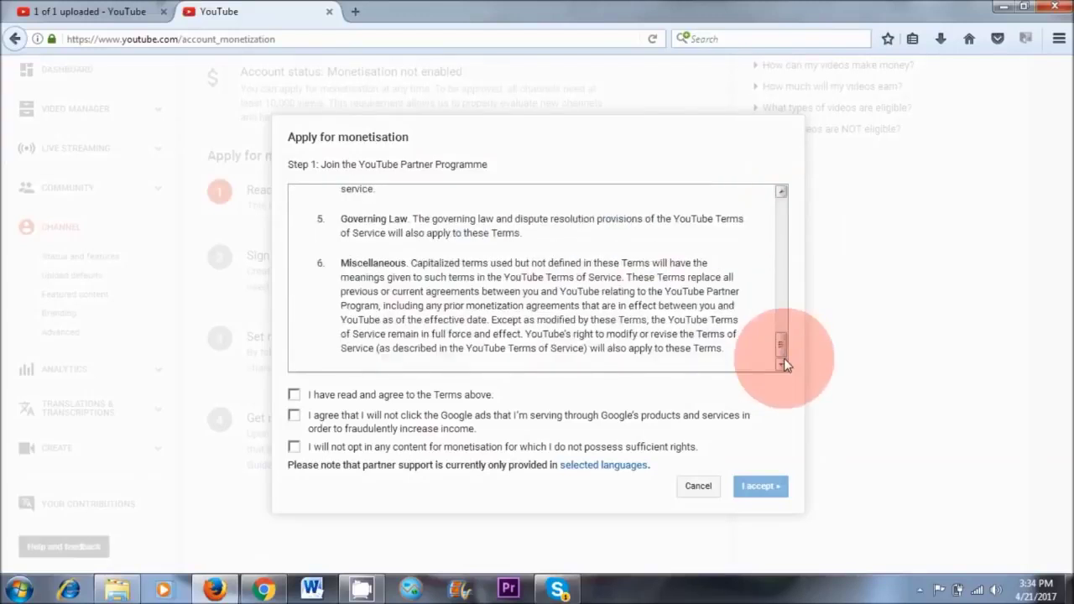
{"action": "left_click_drag", "start_coordinate": [784, 358], "coordinate": [794, 356]}
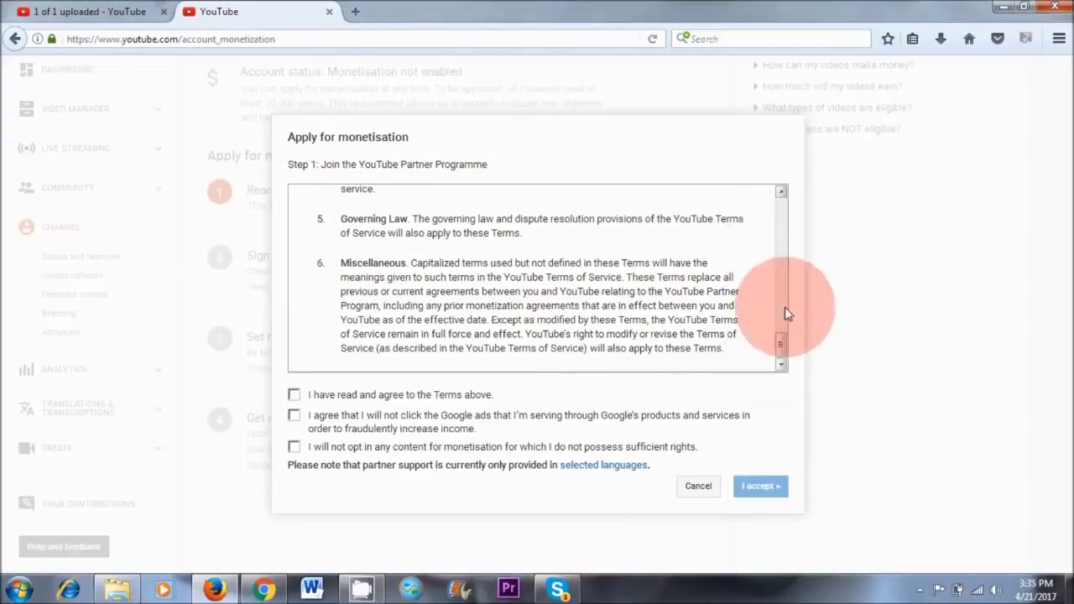
{"action": "left_click", "coordinate": [293, 394]}
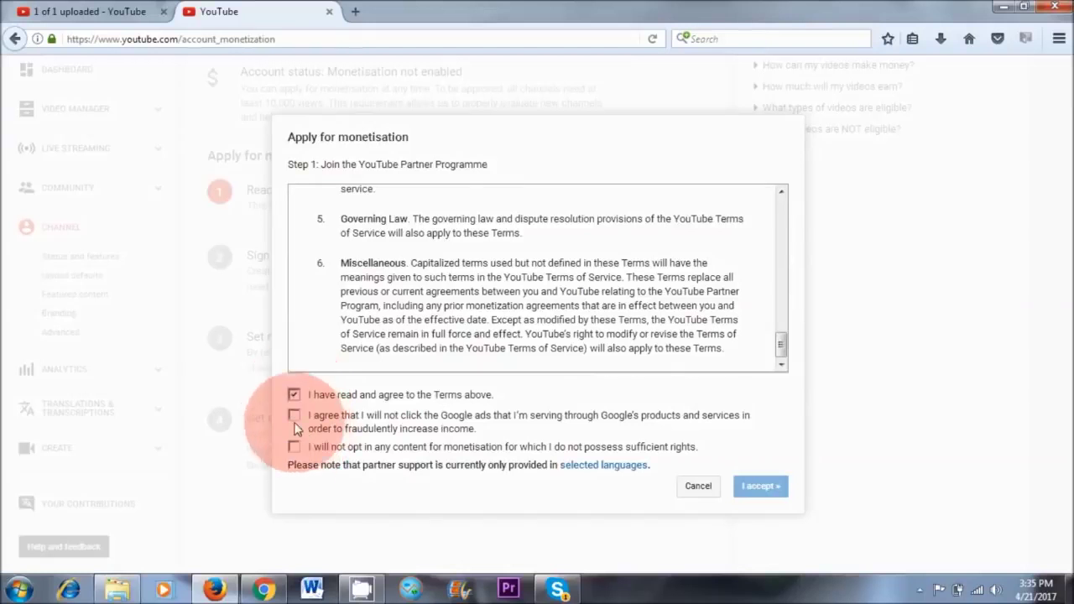
{"action": "left_click", "coordinate": [294, 415]}
{"action": "left_click", "coordinate": [294, 447]}
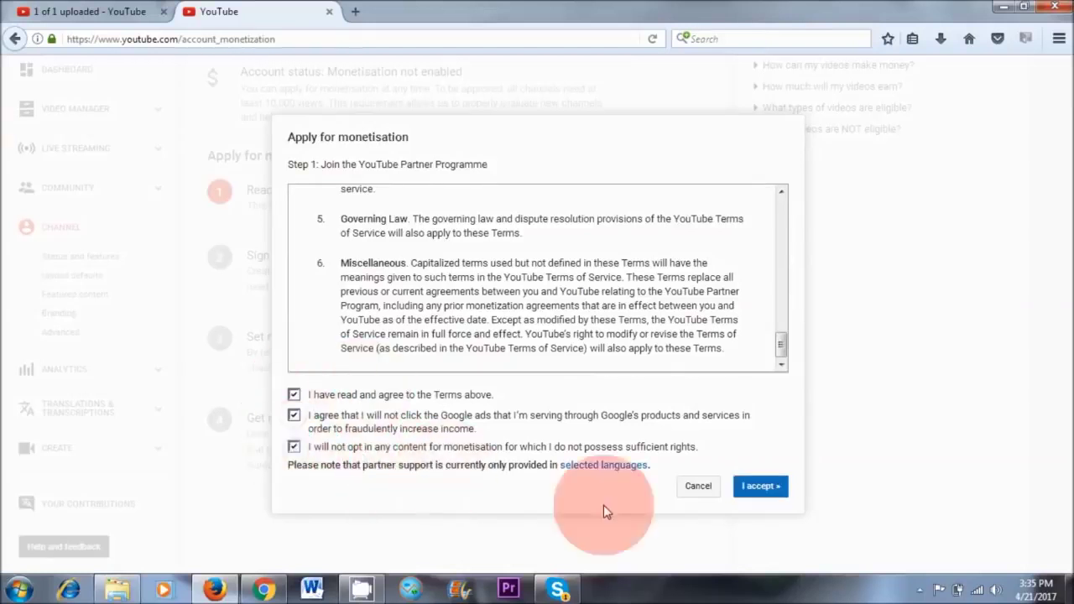
{"action": "left_click", "coordinate": [755, 495]}
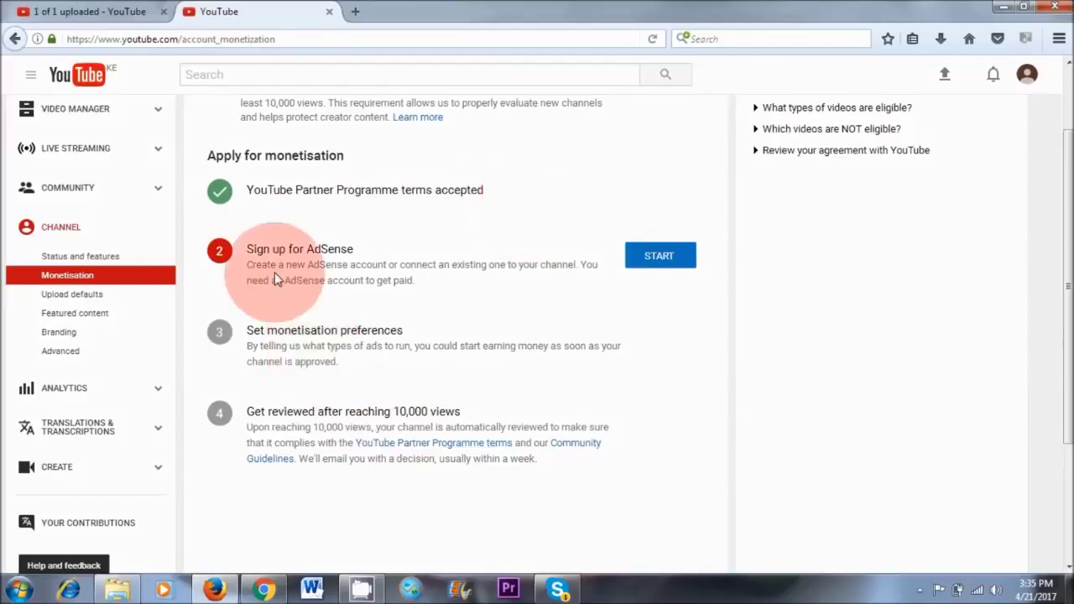
Start the AdSense sign-up, sign in with the Google account, and save the channel as the website with English content language
{"action": "left_click", "coordinate": [661, 258]}
{"action": "scroll", "coordinate": [973, 395], "scroll_direction": "down", "scroll_amount": 2}
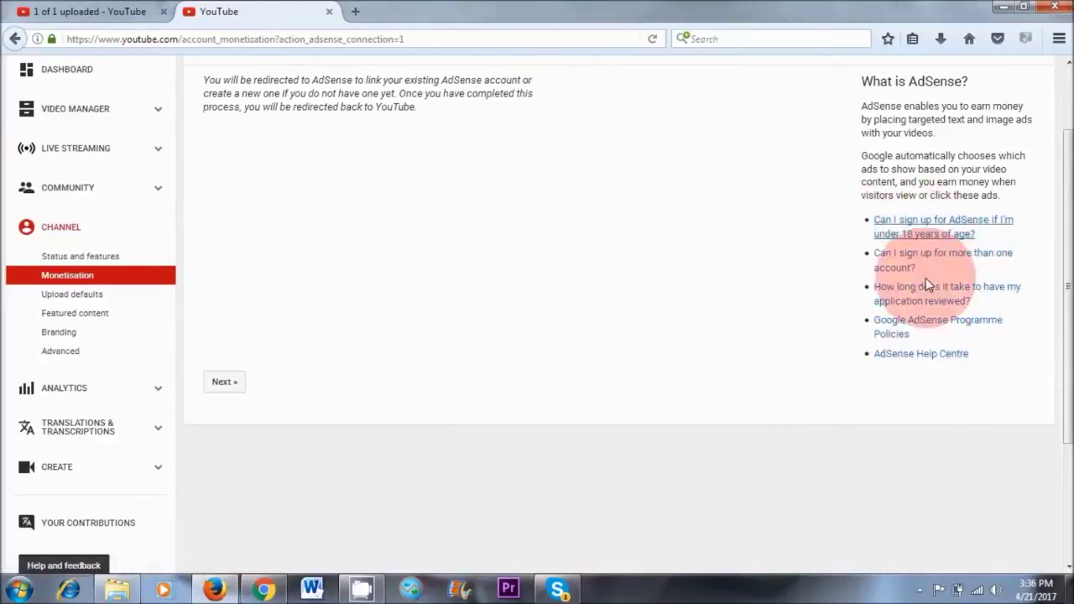
{"action": "left_click", "coordinate": [225, 386]}
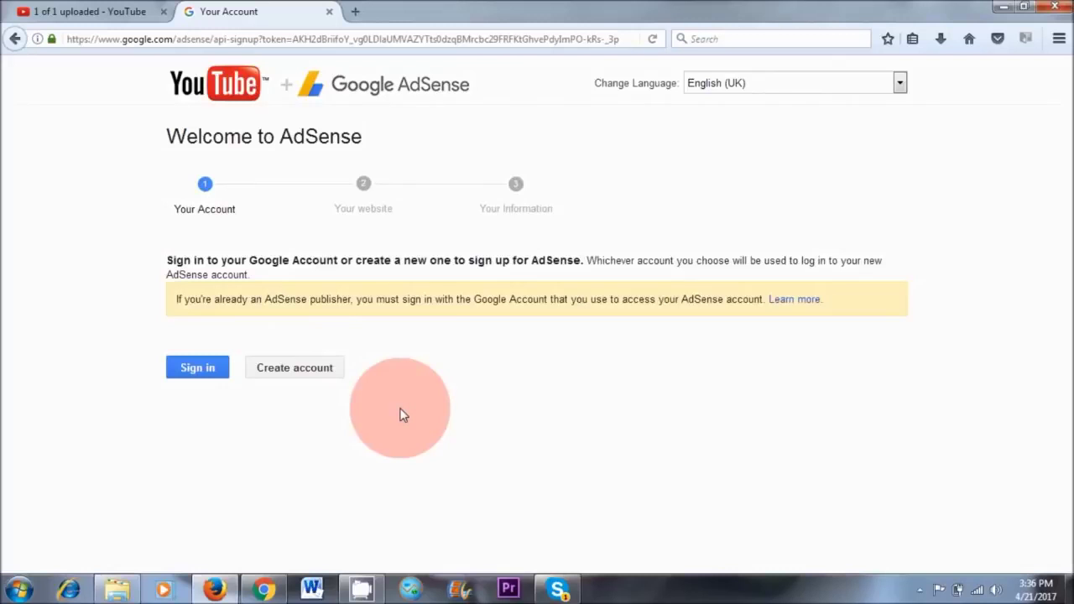
{"action": "left_click", "coordinate": [194, 373]}
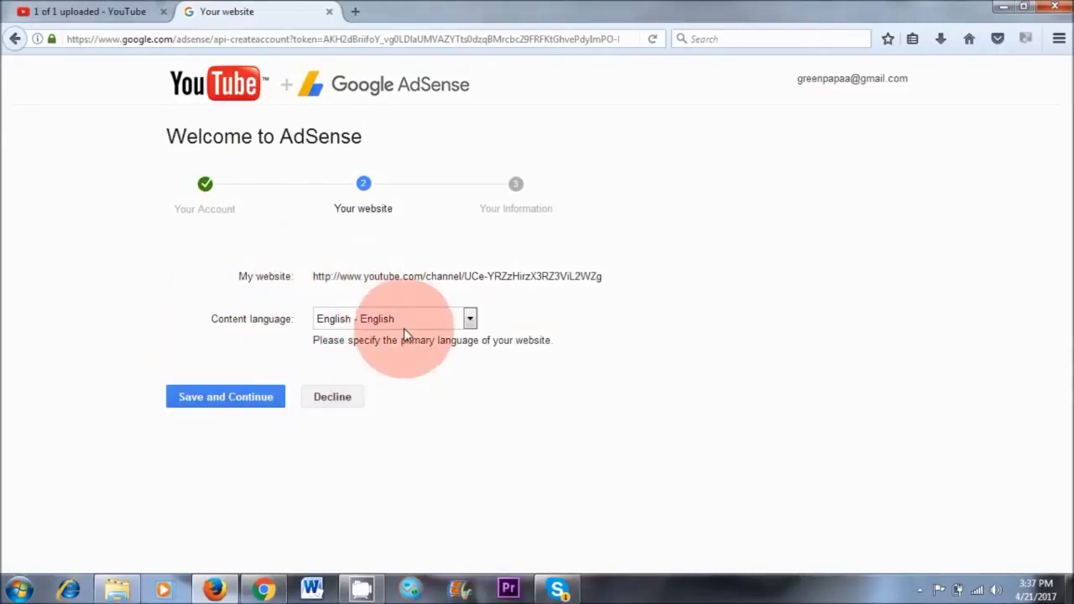
{"action": "left_click", "coordinate": [250, 401]}
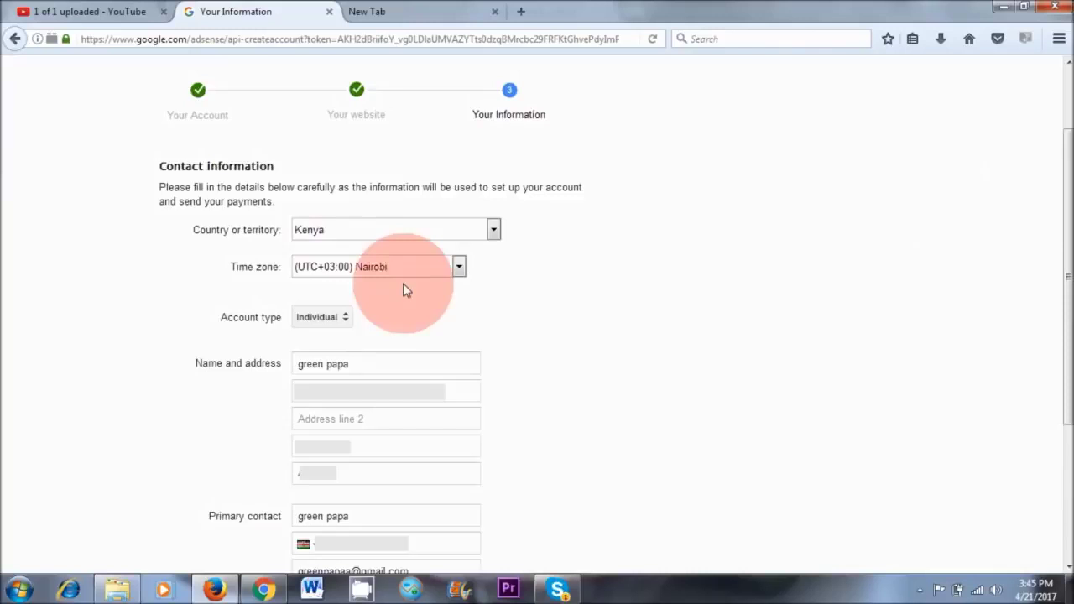
Review the time zone and contact details on the AdSense application and answer No to all five email preferences
{"action": "left_click", "coordinate": [460, 268]}
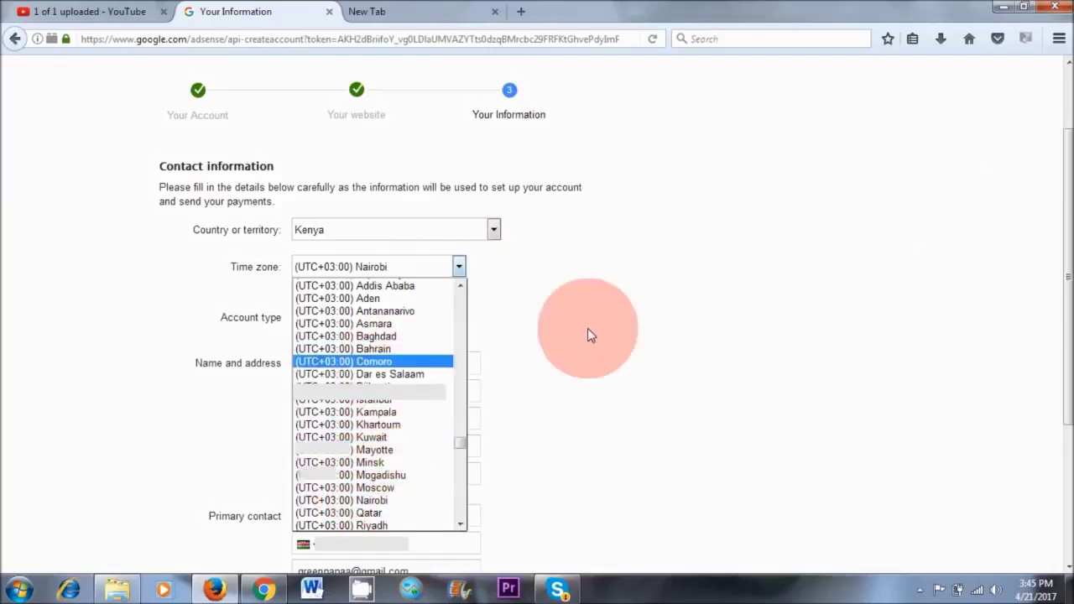
{"action": "left_click", "coordinate": [610, 295]}
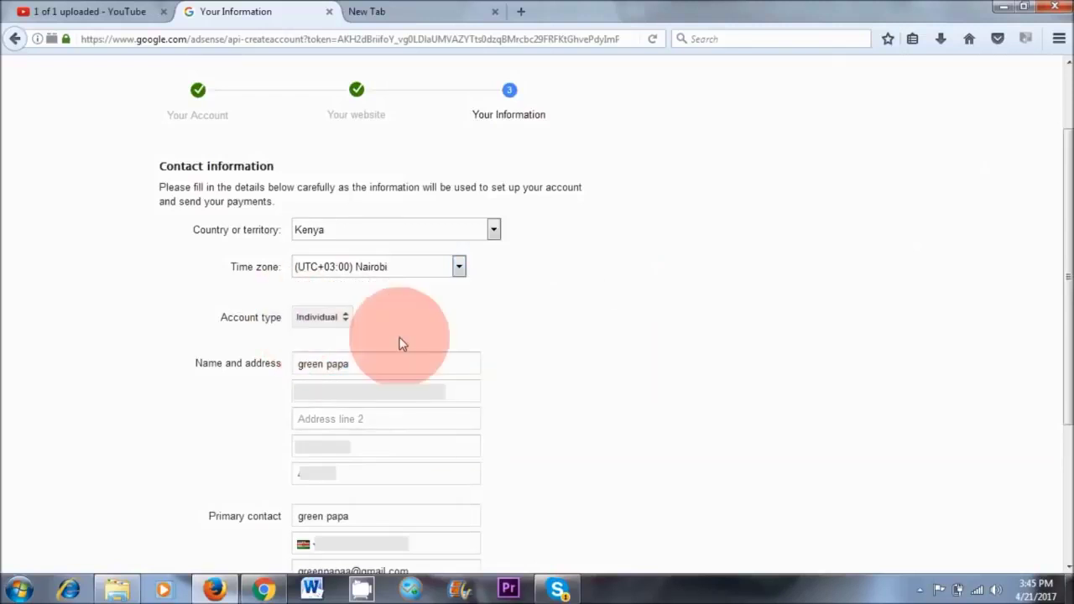
{"action": "scroll", "coordinate": [496, 336], "scroll_direction": "down", "scroll_amount": 4}
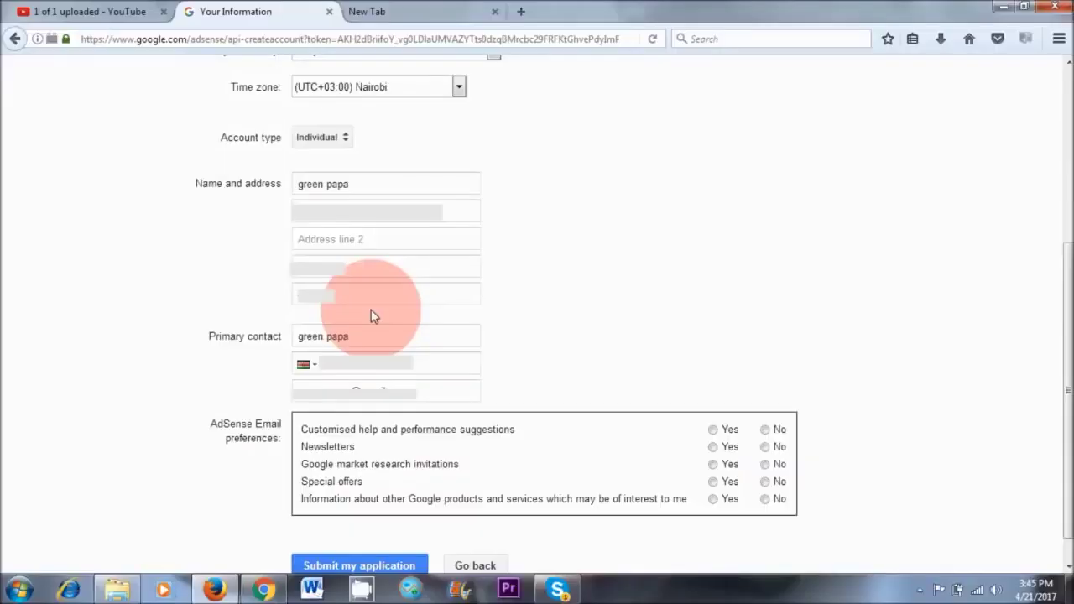
{"action": "left_click", "coordinate": [353, 370]}
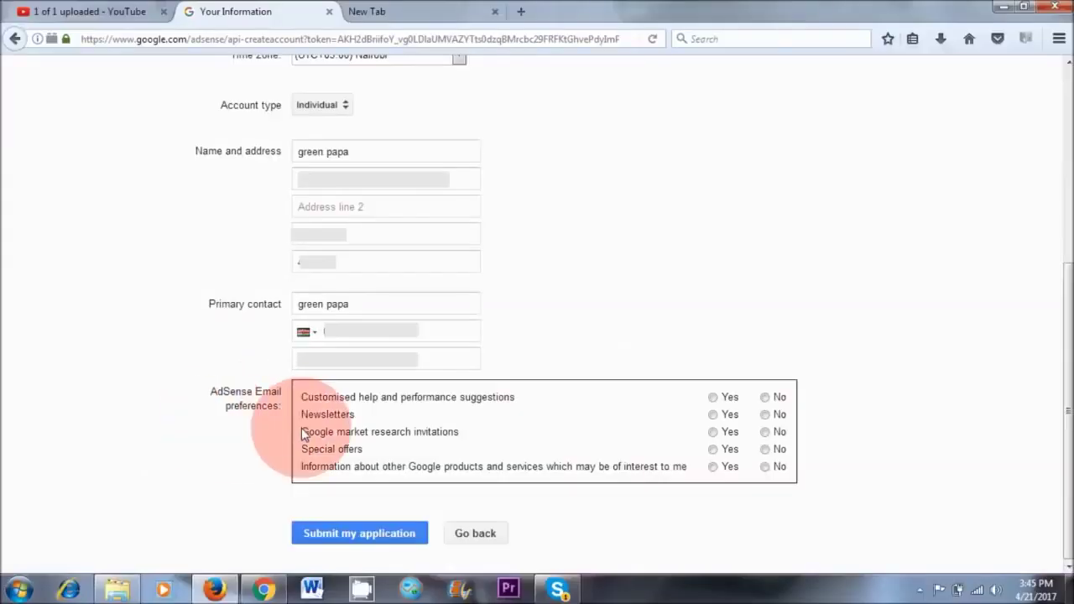
{"action": "left_click", "coordinate": [765, 398]}
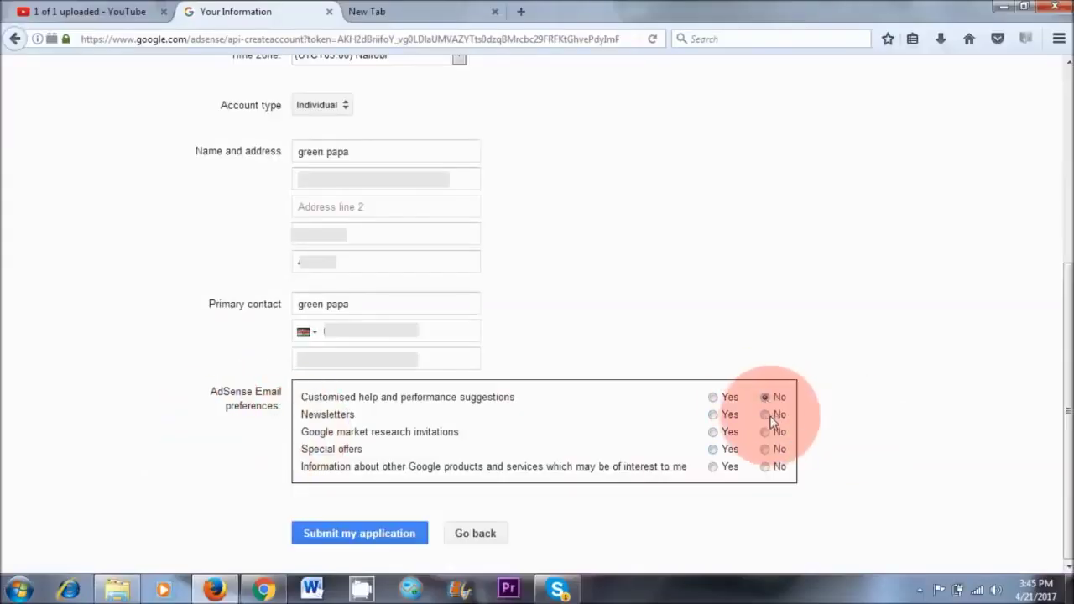
{"action": "left_click", "coordinate": [765, 415]}
{"action": "left_click", "coordinate": [765, 431]}
{"action": "left_click", "coordinate": [765, 449]}
{"action": "left_click", "coordinate": [766, 467]}
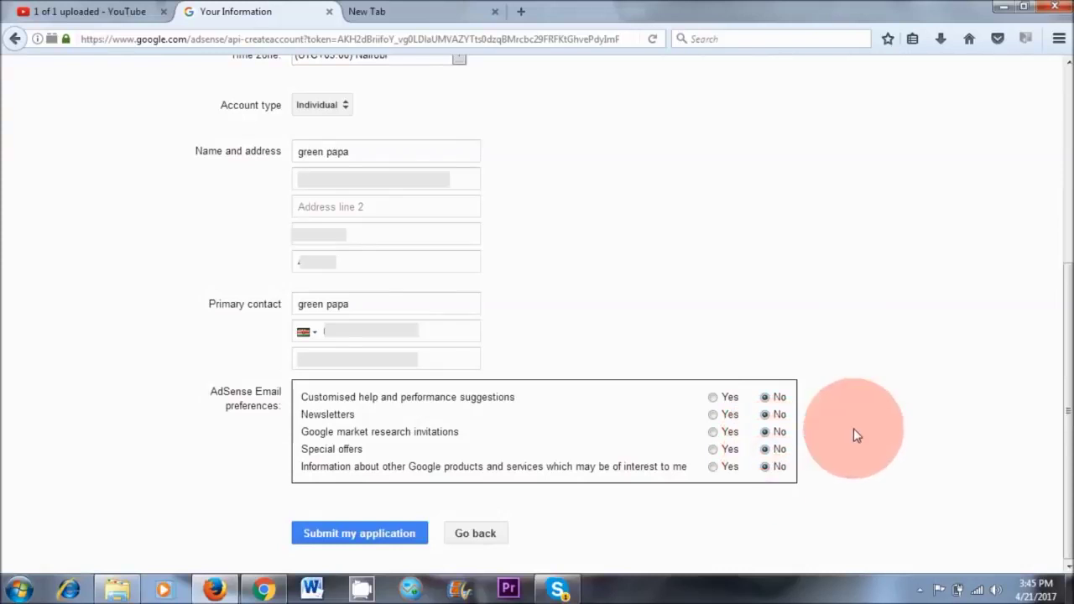
Submit the AdSense application and accept the AdSense Terms and Conditions agreement
{"action": "left_click", "coordinate": [364, 535]}
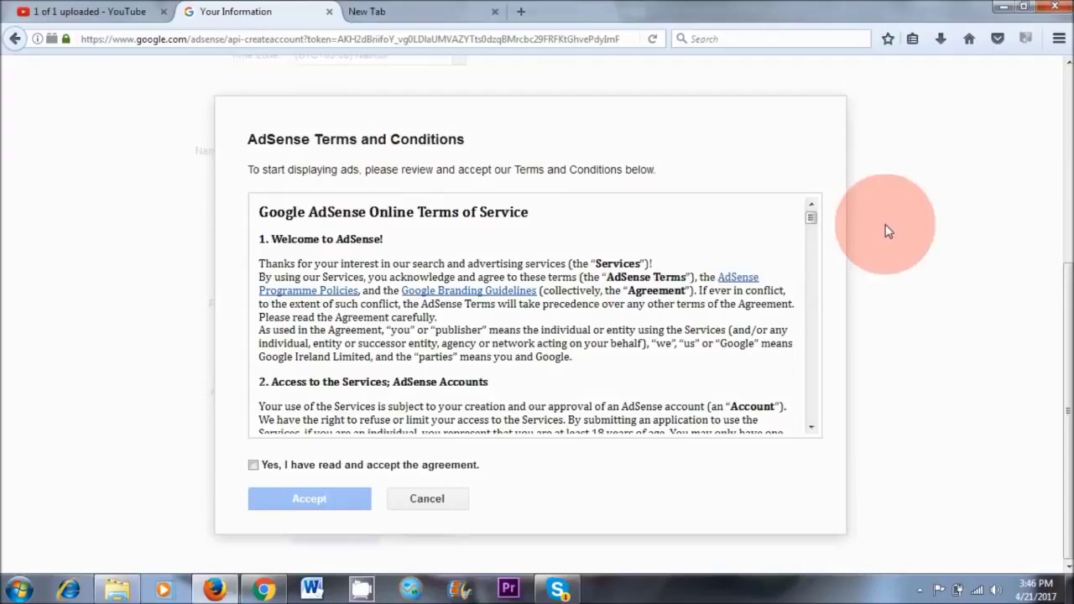
{"action": "left_click_drag", "start_coordinate": [811, 216], "coordinate": [806, 417]}
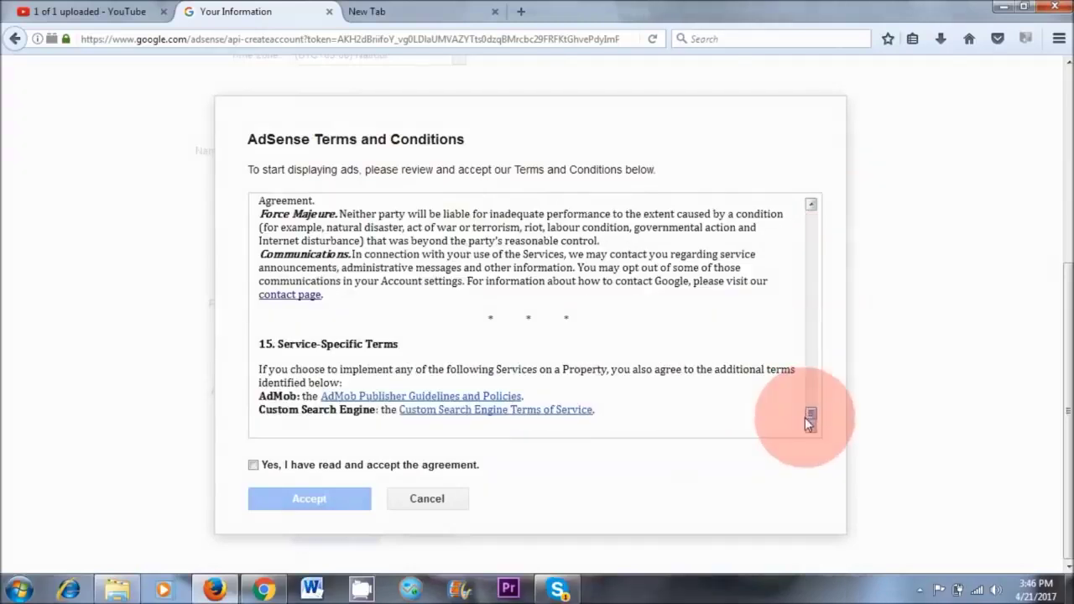
{"action": "left_click", "coordinate": [252, 467]}
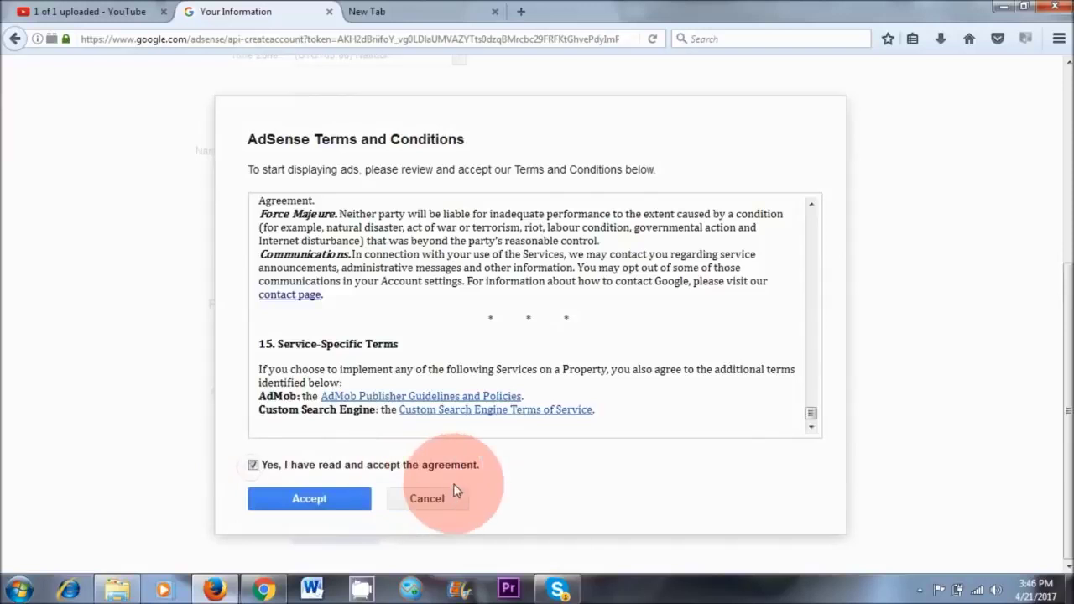
{"action": "left_click", "coordinate": [307, 502]}
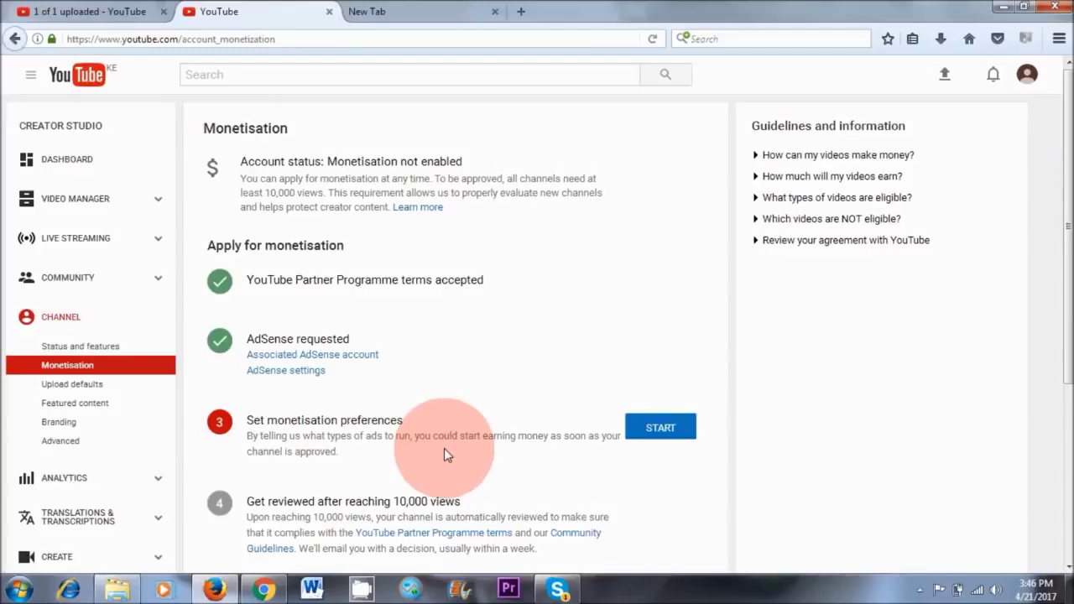
Save the monetisation preferences for all existing and future videos with overlay ads, sponsored cards and skippable video ads enabled
{"action": "left_click", "coordinate": [661, 432]}
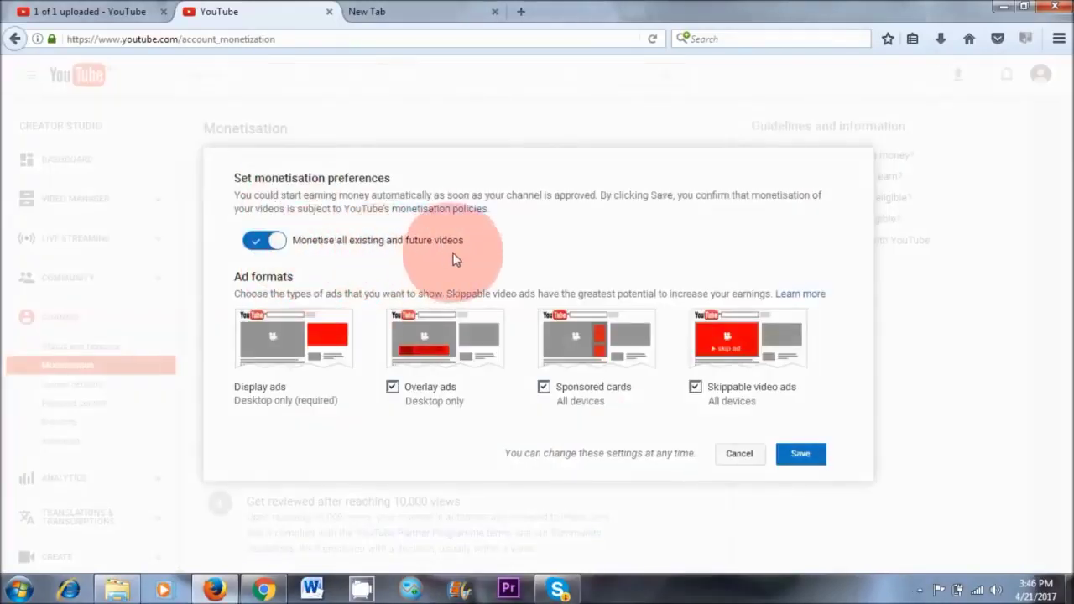
{"action": "left_click", "coordinate": [800, 459]}
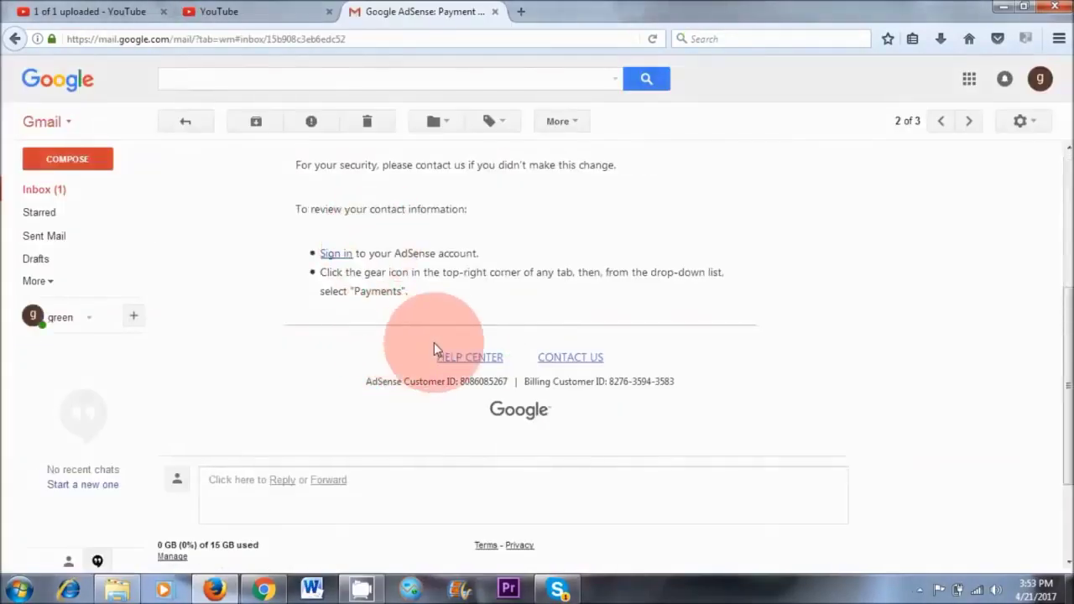
{"action": "scroll", "coordinate": [403, 353], "scroll_direction": "up", "scroll_amount": 4}
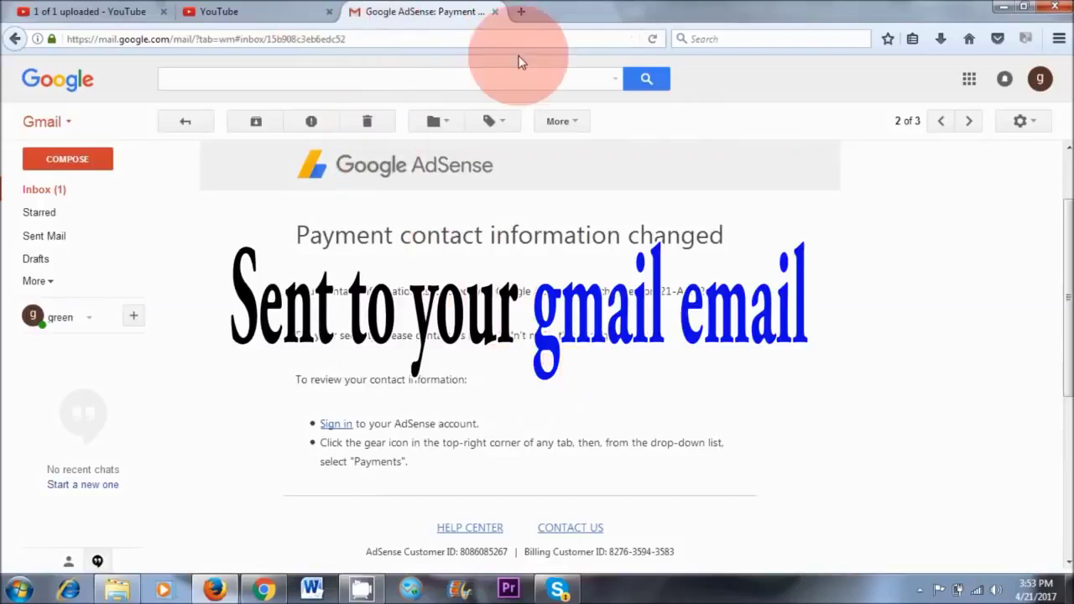
{"action": "left_click", "coordinate": [521, 11]}
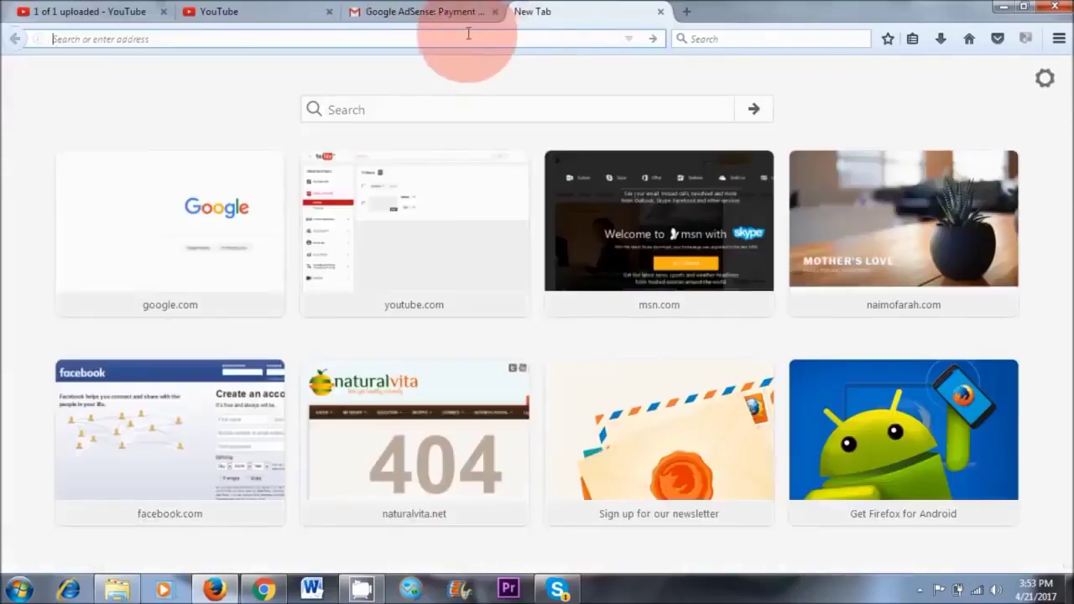
{"action": "type", "text": "www.google.com"}
{"action": "key", "text": "Return"}
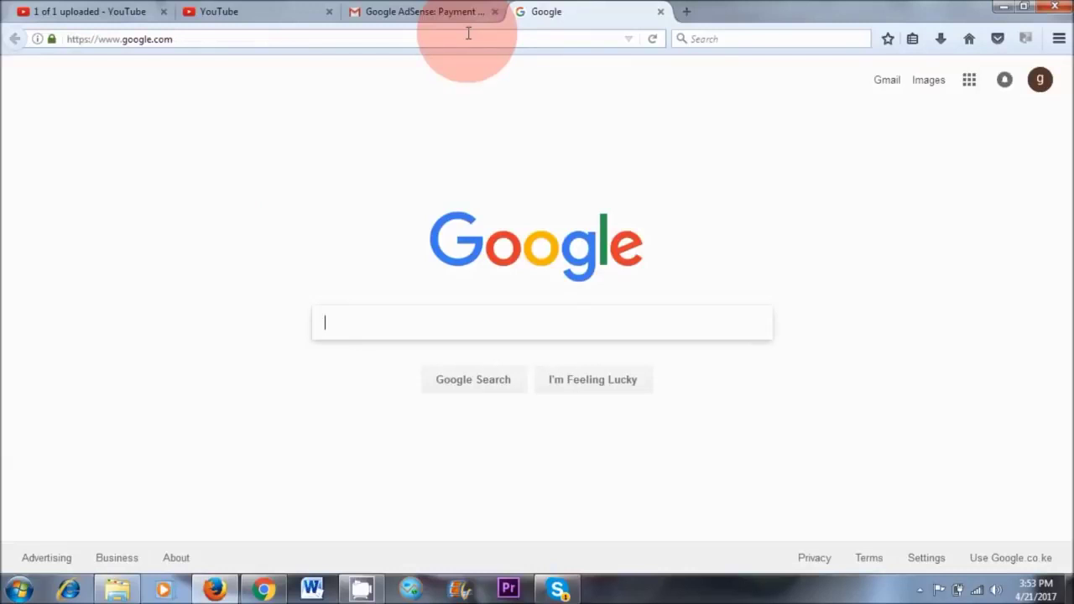
{"action": "type", "text": "adsen"}
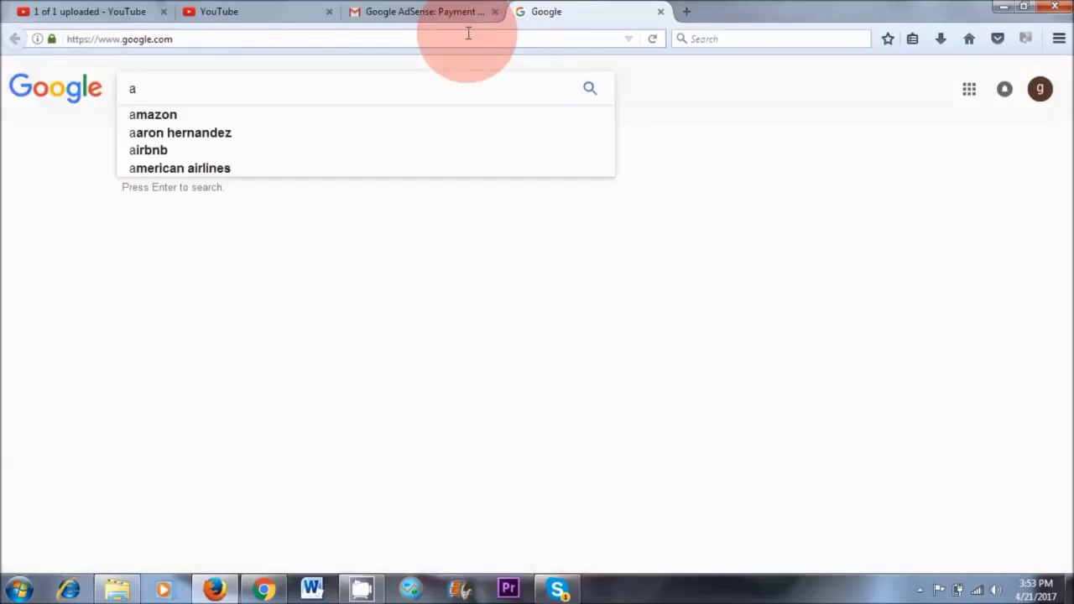
{"action": "type", "text": "sen"}
{"action": "key", "text": "Return"}
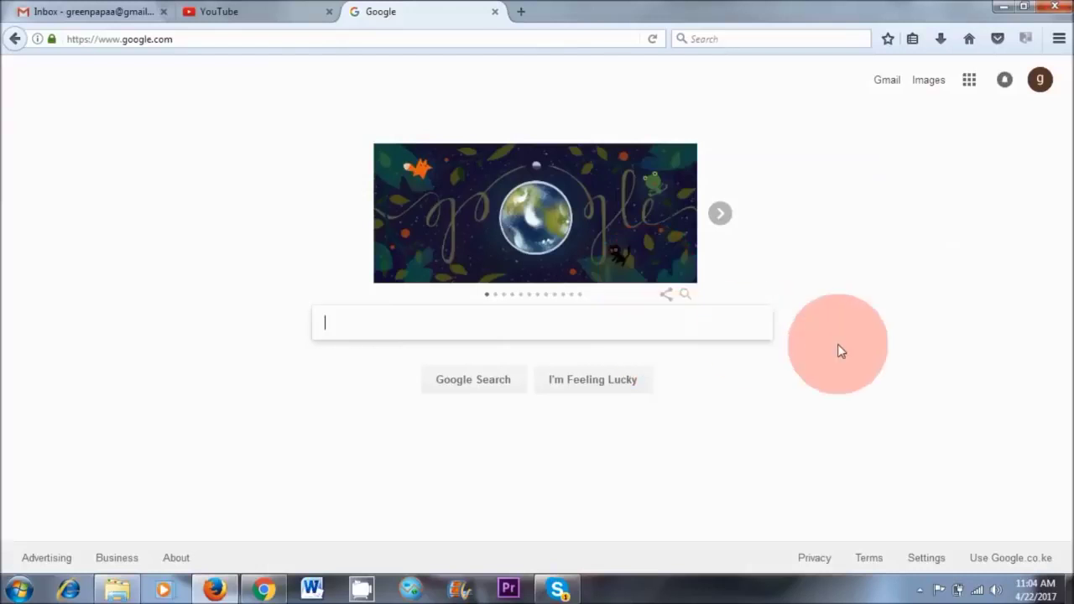
Search Google for "adsense", open the Google AdSense login result and dismiss the new homepage introduction
{"action": "type", "text": "adsense"}
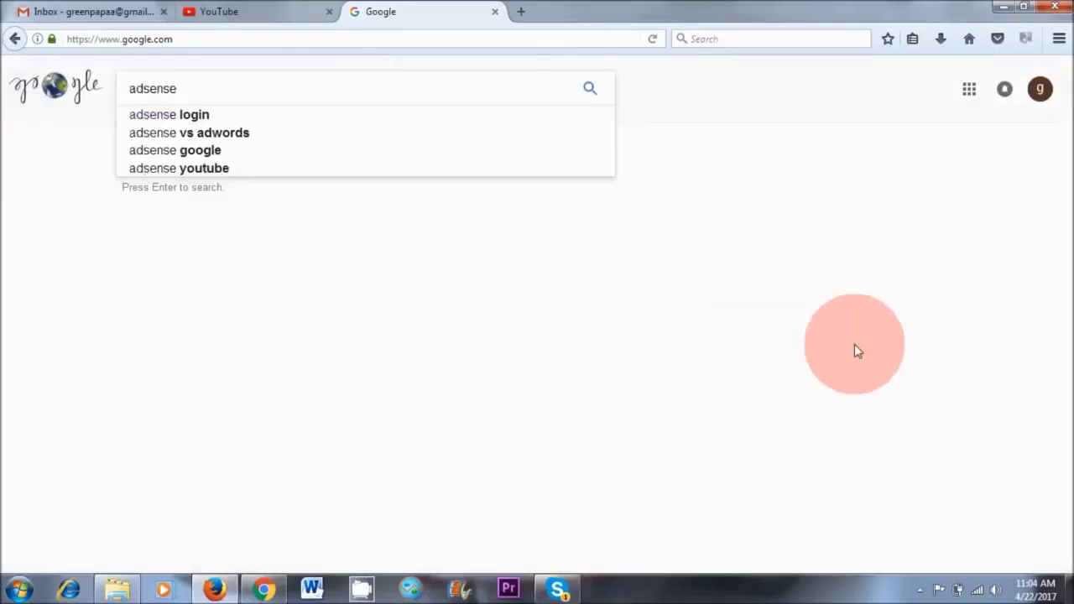
{"action": "key", "text": "Return"}
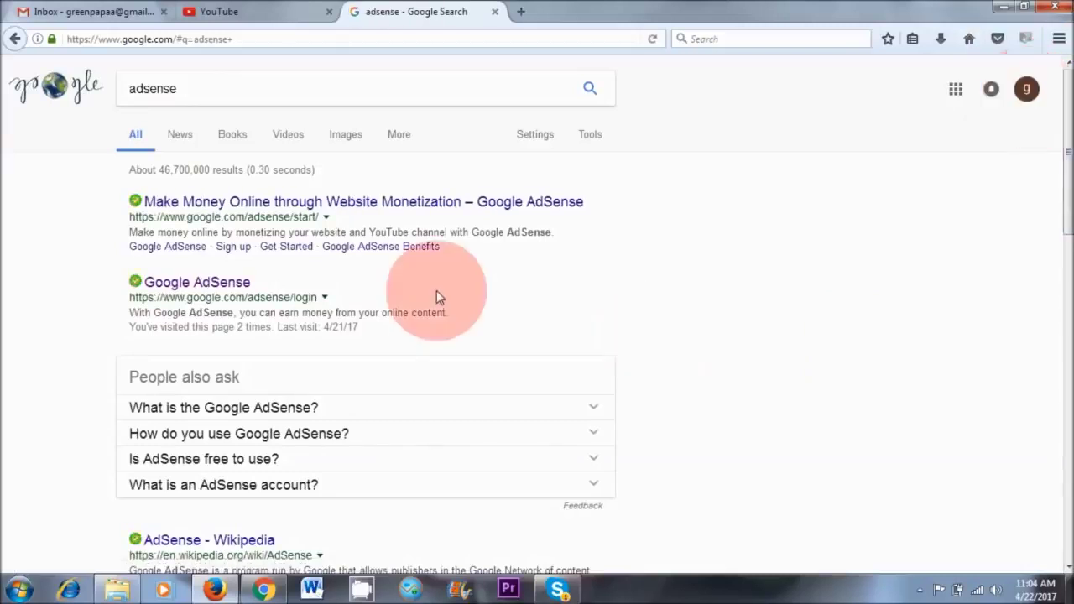
{"action": "left_click", "coordinate": [182, 290]}
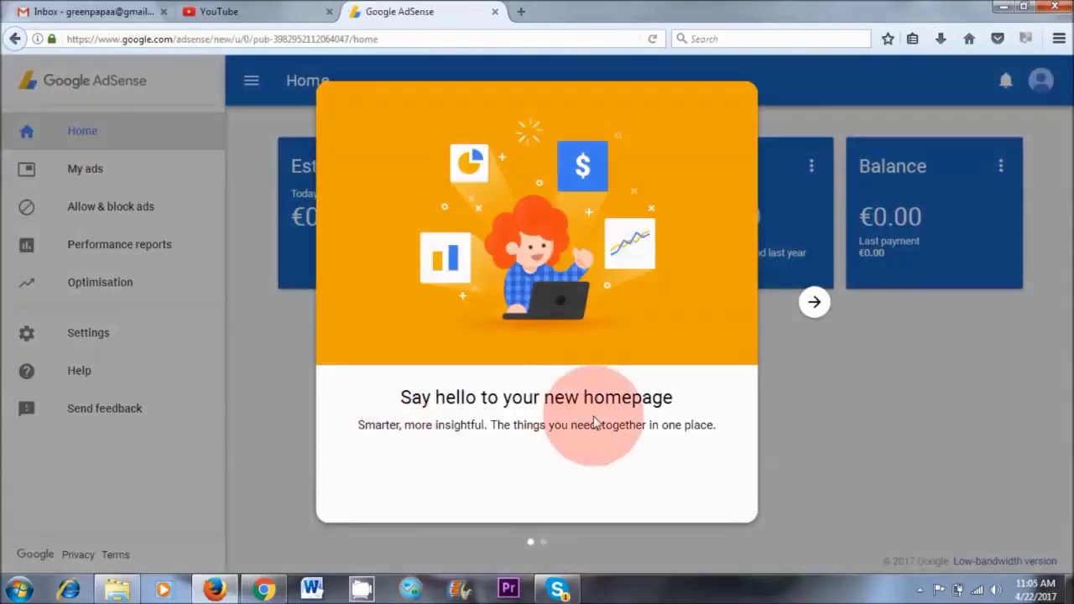
{"action": "left_click", "coordinate": [814, 441]}
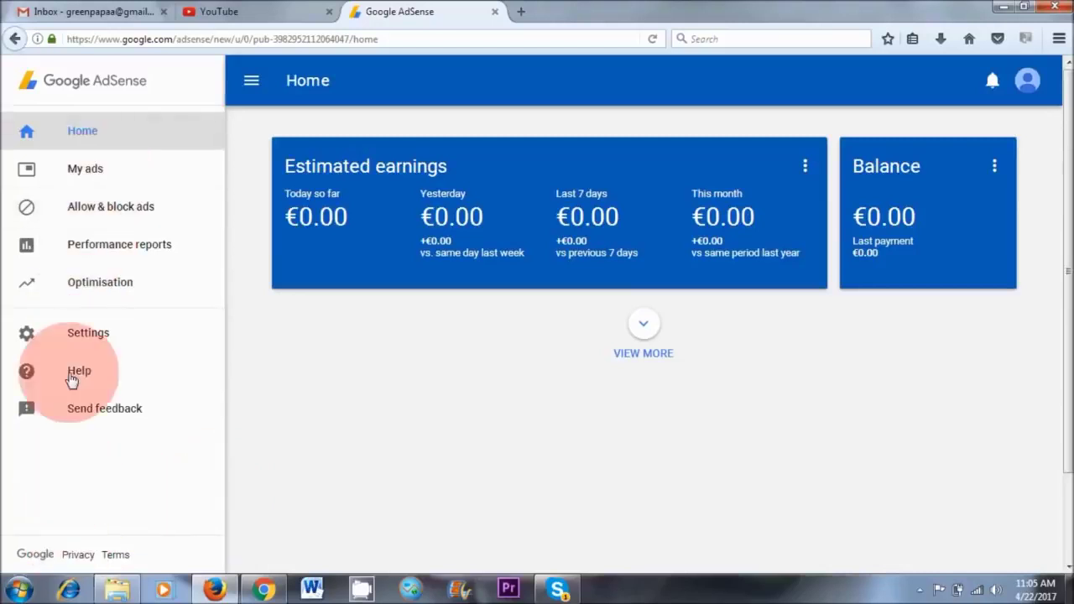
{"action": "left_click", "coordinate": [82, 336]}
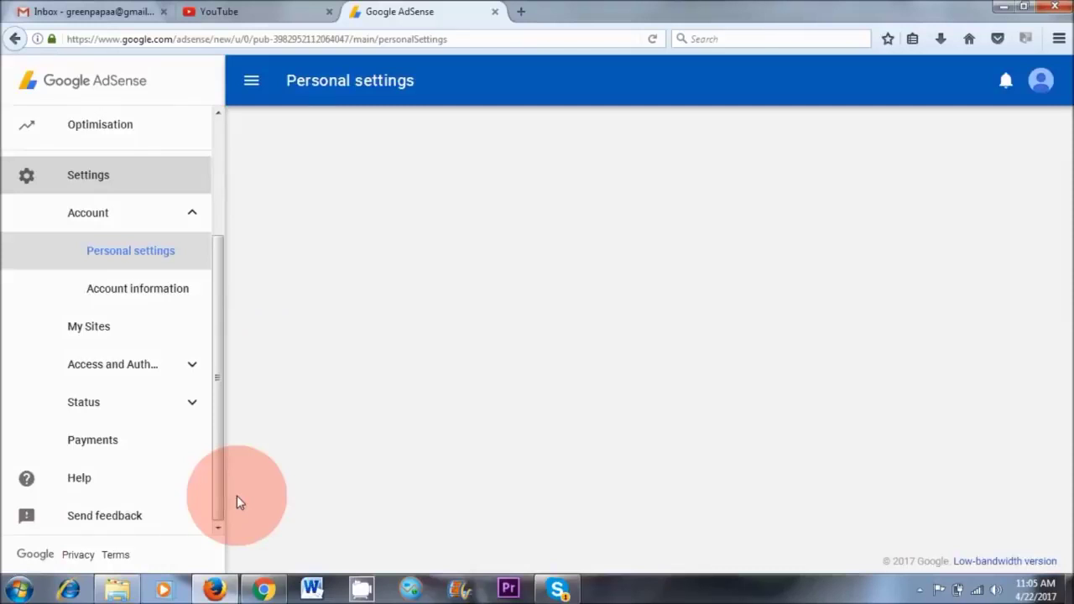
{"action": "left_click", "coordinate": [89, 333]}
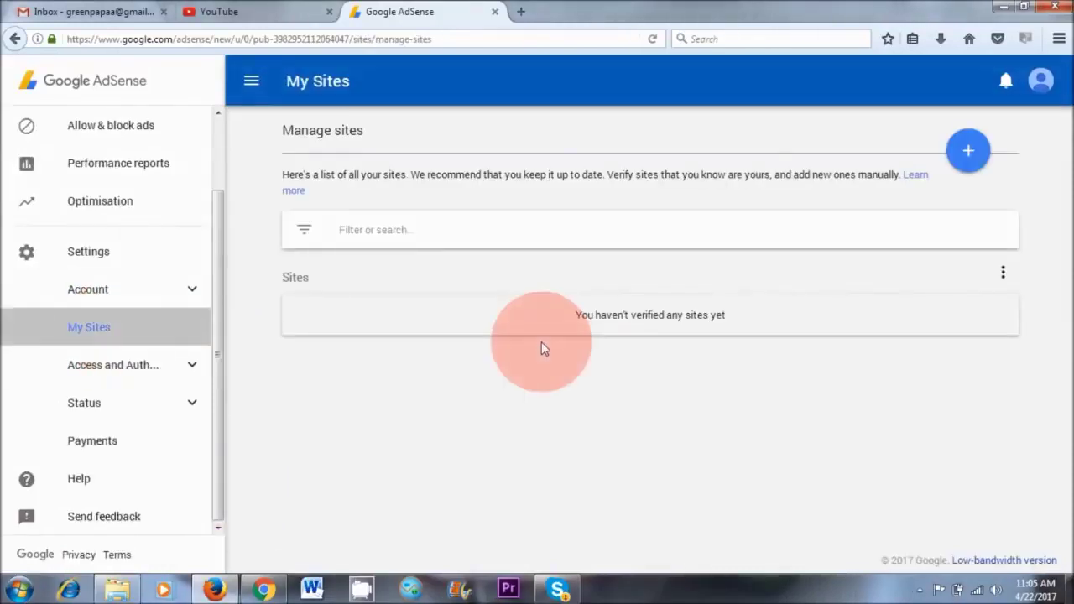
{"action": "left_click", "coordinate": [967, 159]}
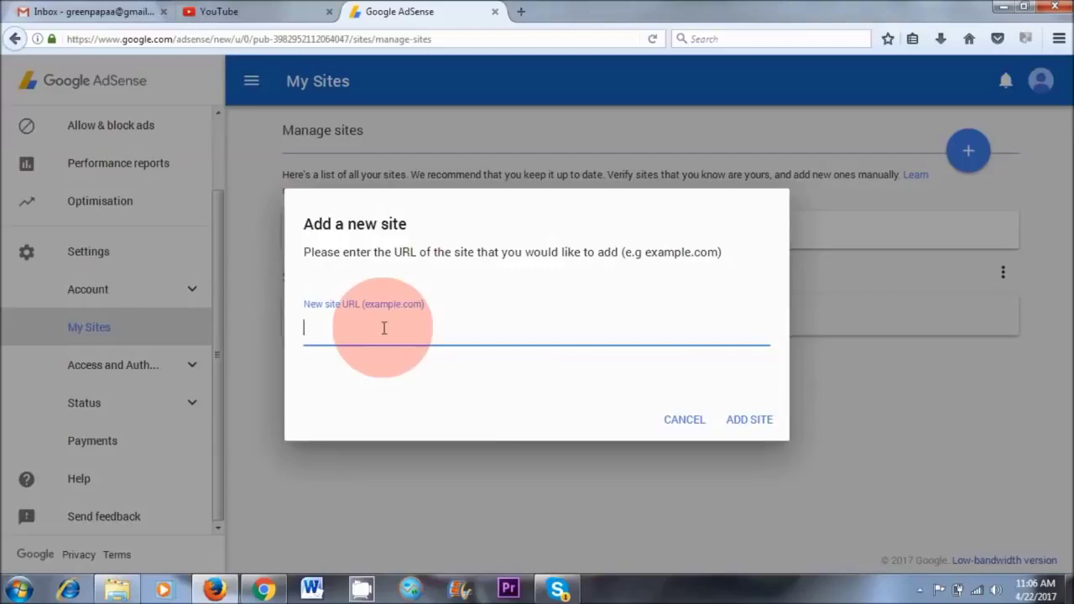
{"action": "type", "text": "http://www.naturalvita.net/"}
{"action": "left_click", "coordinate": [751, 423]}
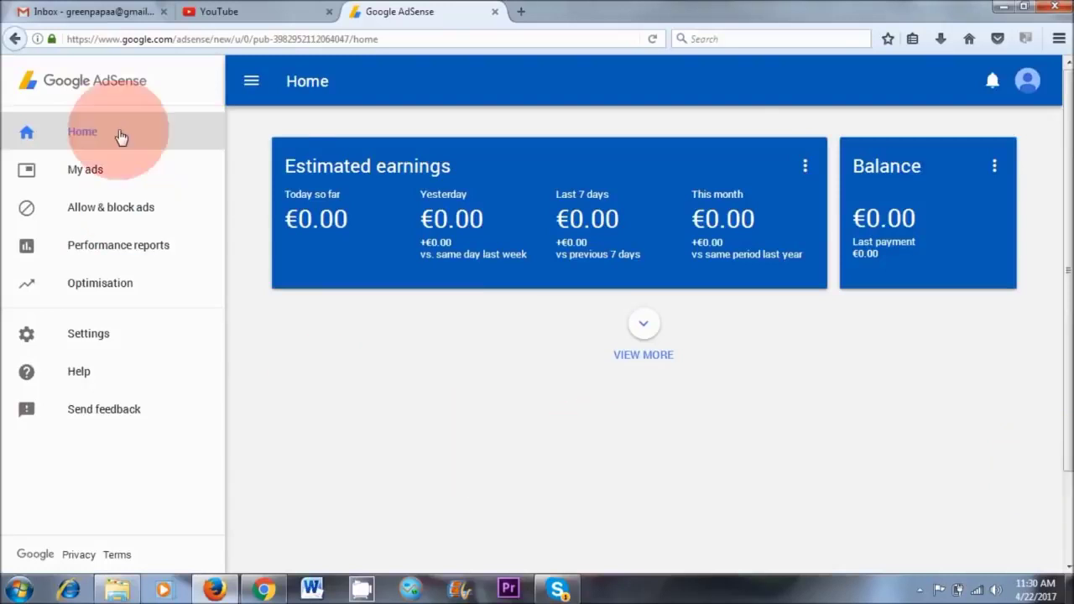
Start a new content ad unit in AdSense and name it "ad 1"
{"action": "left_click", "coordinate": [85, 169]}
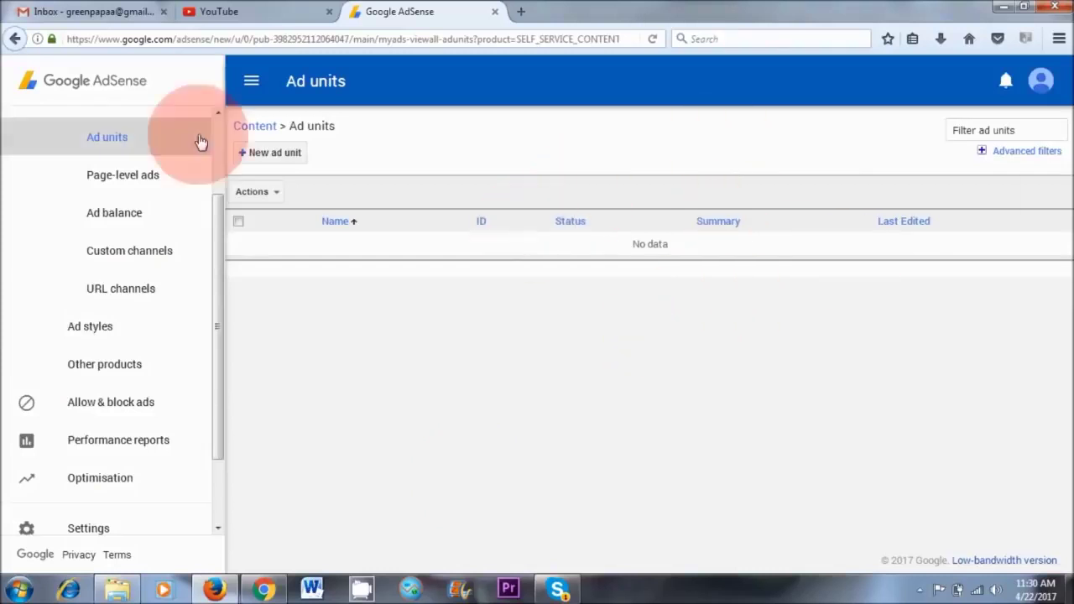
{"action": "left_click", "coordinate": [275, 159]}
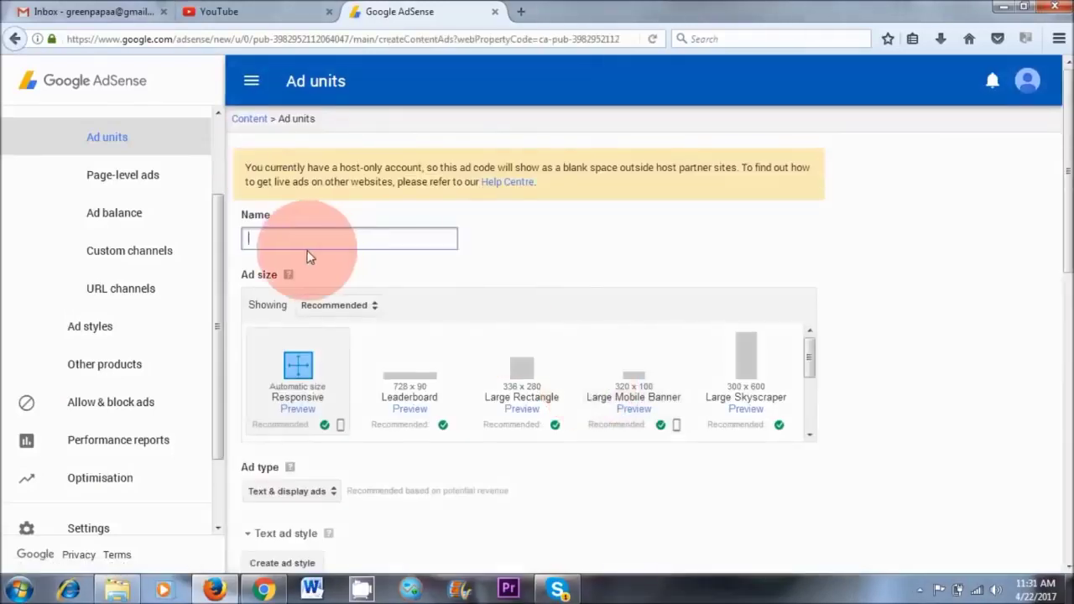
{"action": "type", "text": "ad 1"}
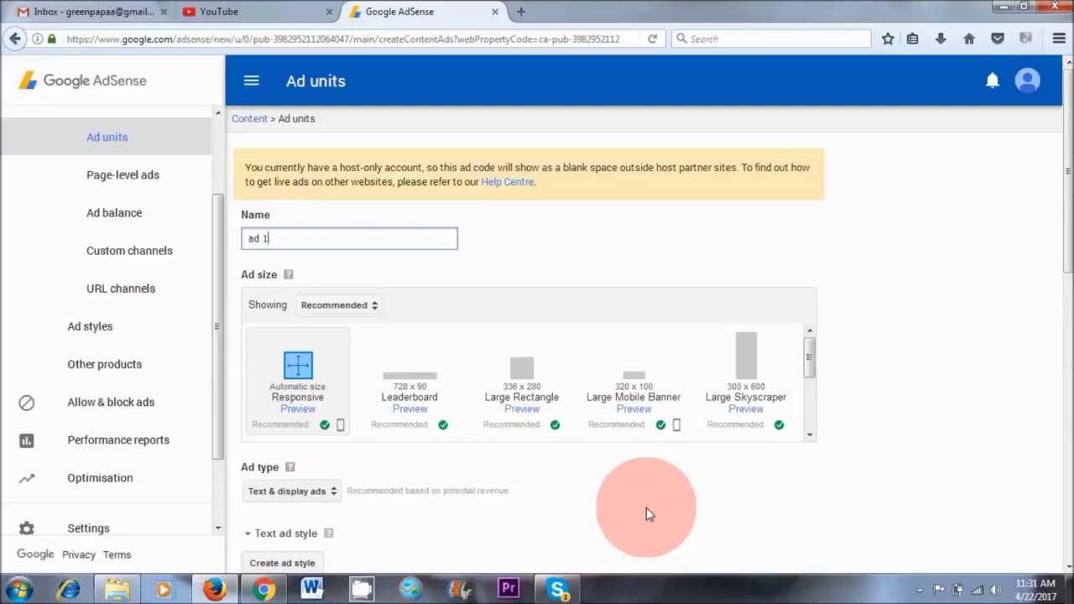
Switch to Chrome and examine the ad placement in the sidebar of the Naturalvita blog post about the Vipassana meditation experience
{"action": "left_click", "coordinate": [264, 590]}
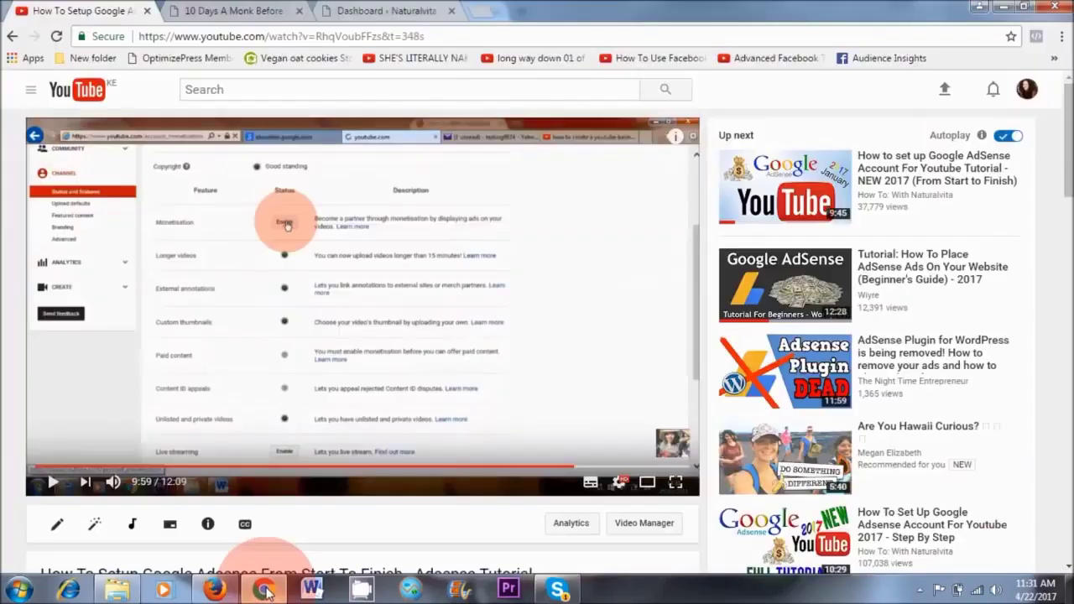
{"action": "left_click", "coordinate": [236, 18]}
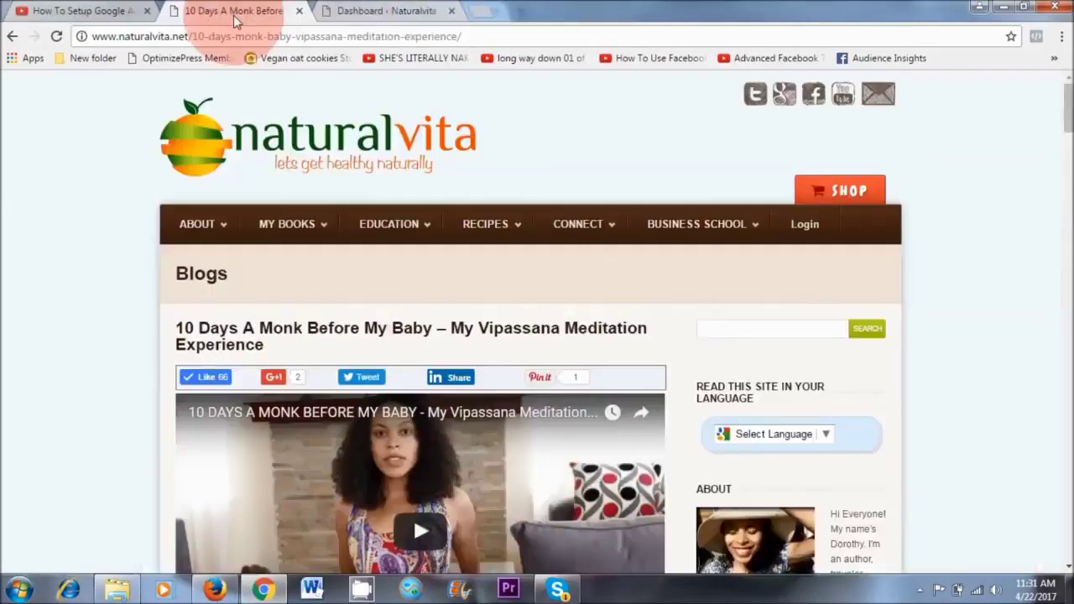
{"action": "scroll", "coordinate": [851, 290], "scroll_direction": "down", "scroll_amount": 3}
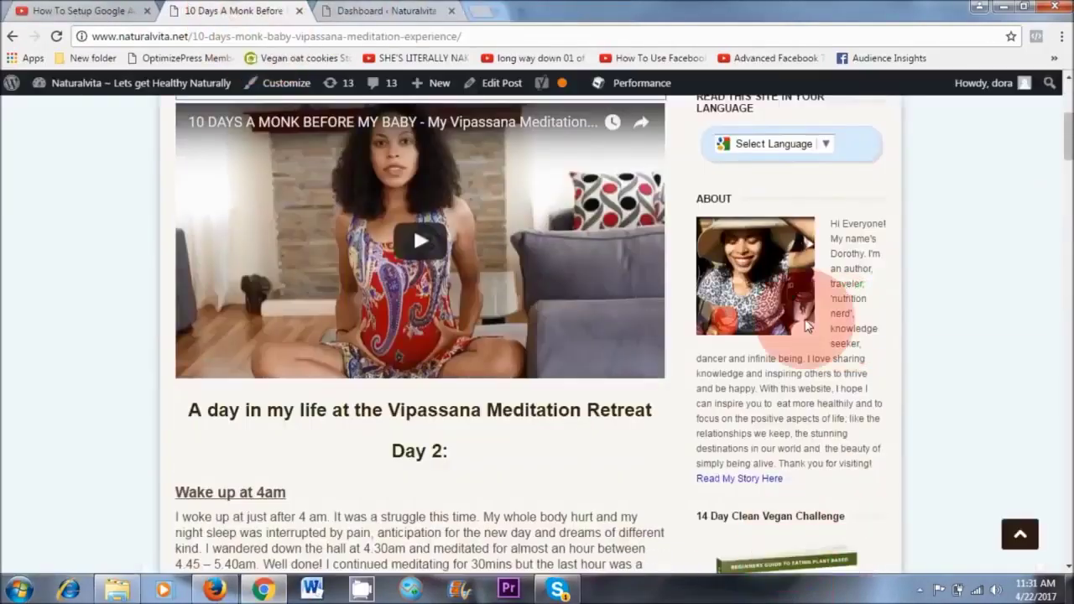
{"action": "scroll", "coordinate": [797, 336], "scroll_direction": "down", "scroll_amount": 15}
{"action": "scroll", "coordinate": [808, 457], "scroll_direction": "down", "scroll_amount": 5}
{"action": "scroll", "coordinate": [935, 467], "scroll_direction": "down", "scroll_amount": 5}
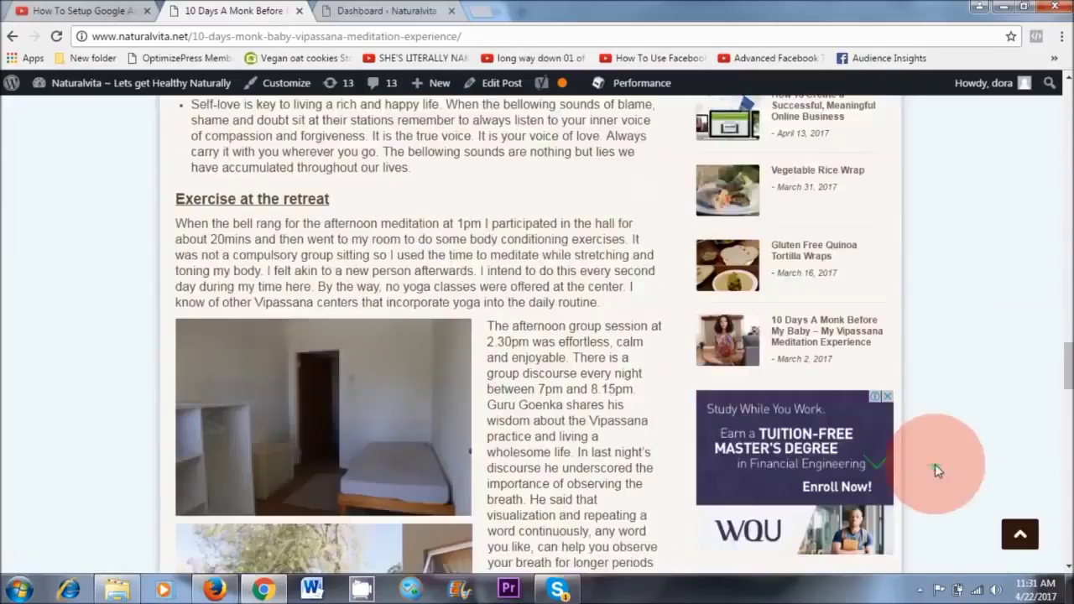
{"action": "scroll", "coordinate": [935, 464], "scroll_direction": "down", "scroll_amount": 3}
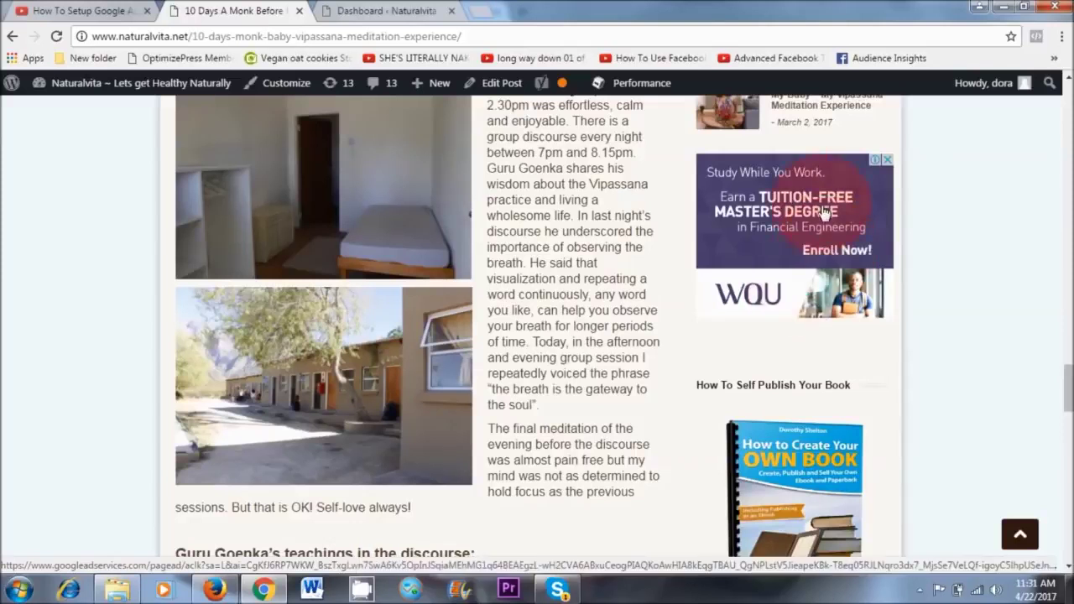
Return to AdSense in Firefox and filter the ad sizes for the ad unit to Rectangular
{"action": "left_click", "coordinate": [215, 588]}
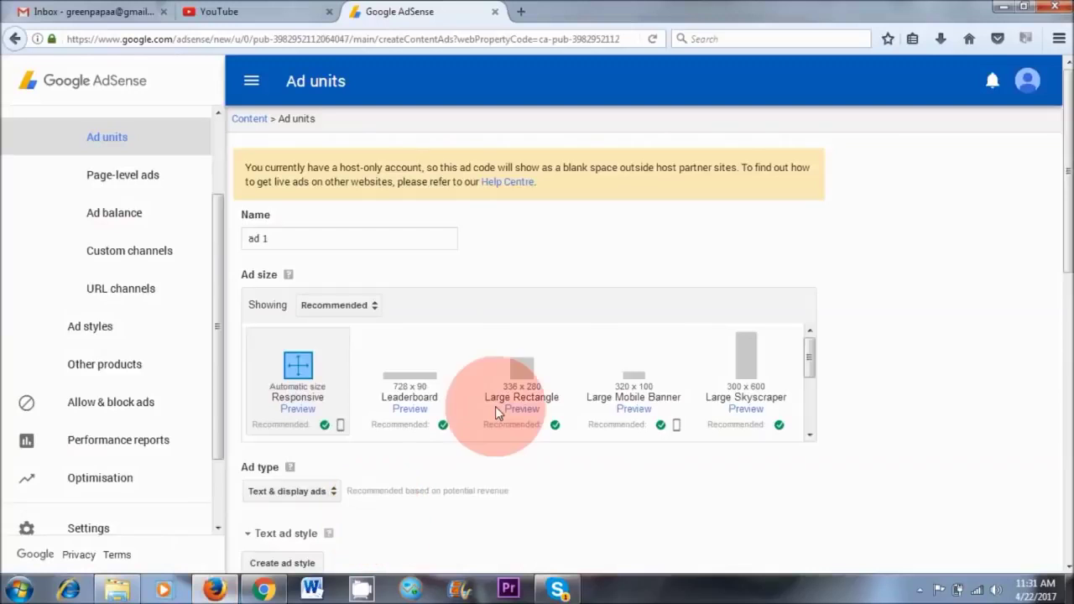
{"action": "left_click", "coordinate": [370, 316]}
{"action": "left_click", "coordinate": [361, 378]}
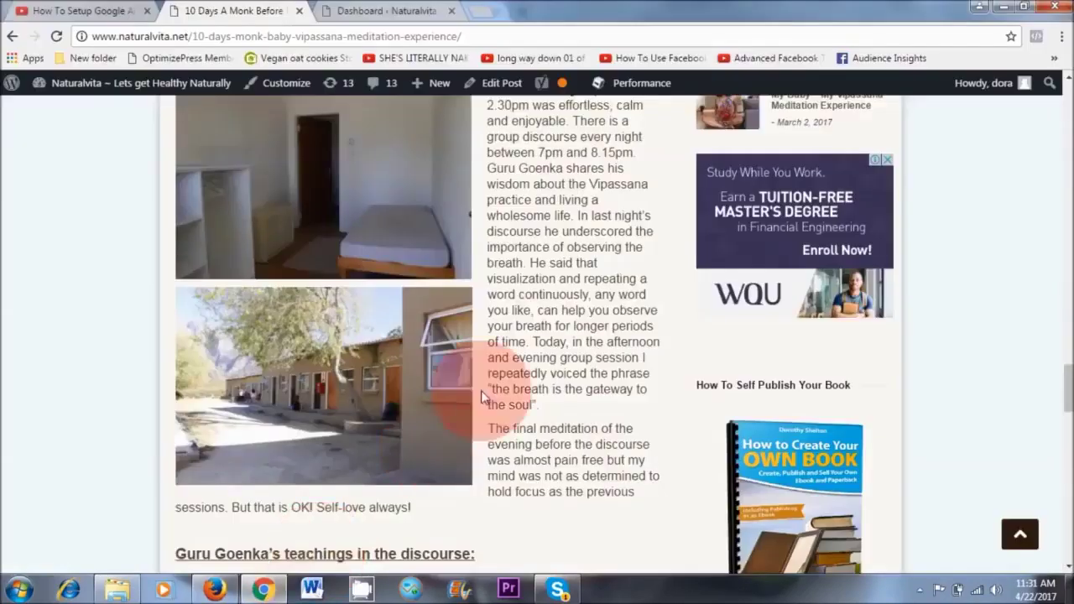
Review the blog post's layout for ad space, return to AdSense in Firefox and filter the ad sizes to Horizontal banner
{"action": "scroll", "coordinate": [484, 396], "scroll_direction": "up", "scroll_amount": 10}
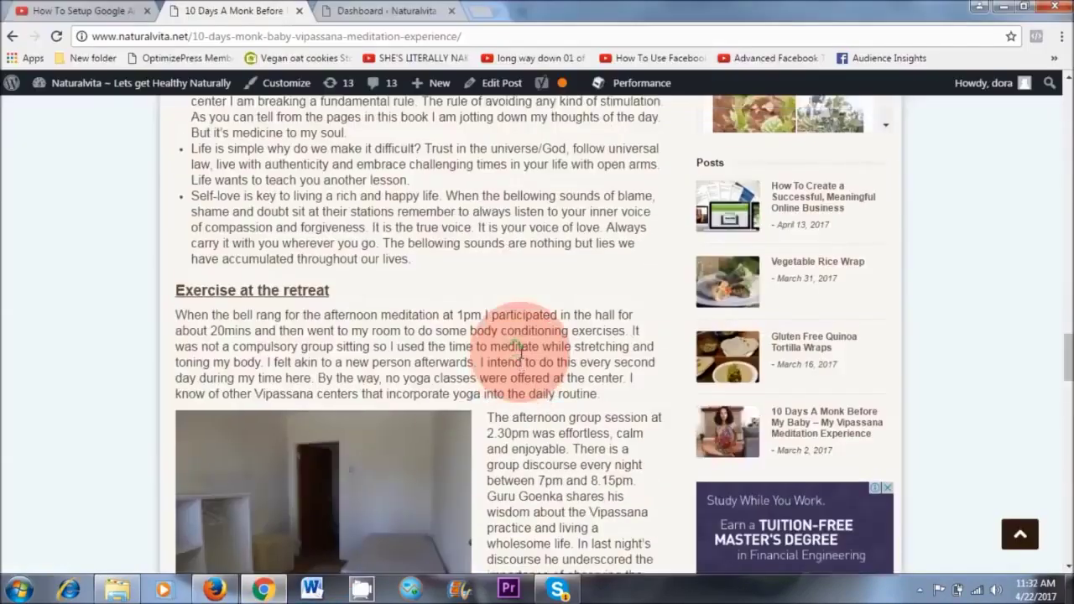
{"action": "scroll", "coordinate": [319, 239], "scroll_direction": "up", "scroll_amount": 5}
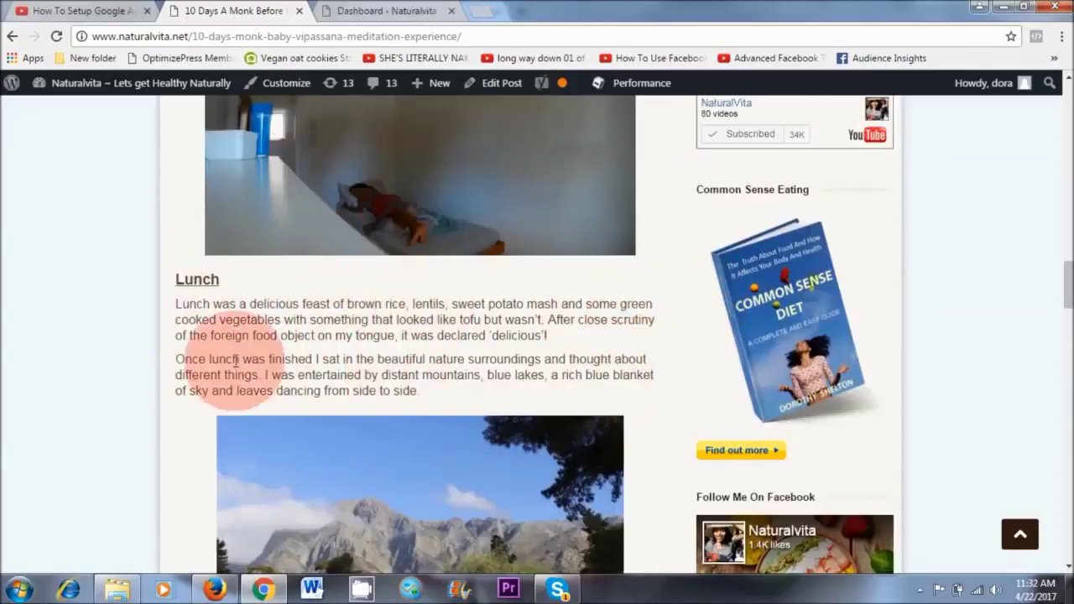
{"action": "left_click", "coordinate": [214, 589]}
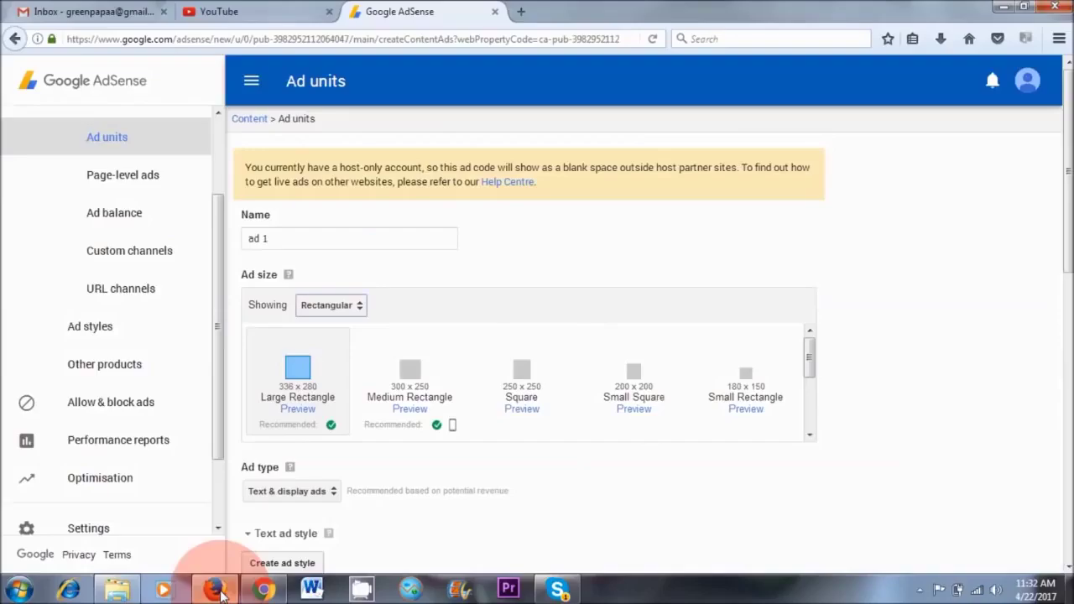
{"action": "left_click", "coordinate": [327, 305]}
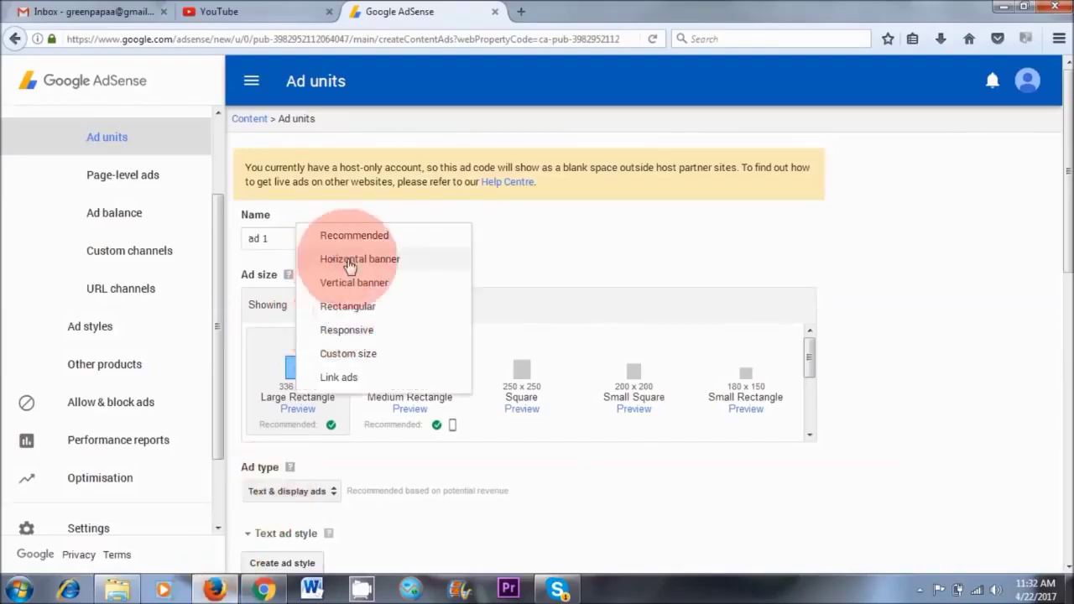
{"action": "left_click", "coordinate": [408, 260]}
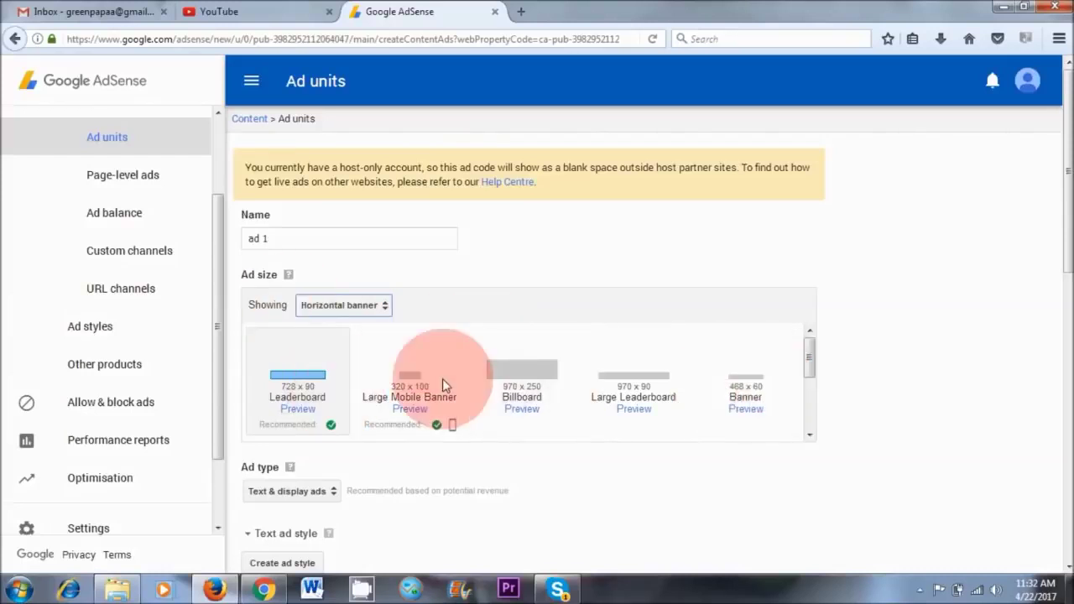
Filter the ad sizes to Rectangular and choose the 250 x 250 Square format for the ad unit
{"action": "left_click", "coordinate": [378, 306]}
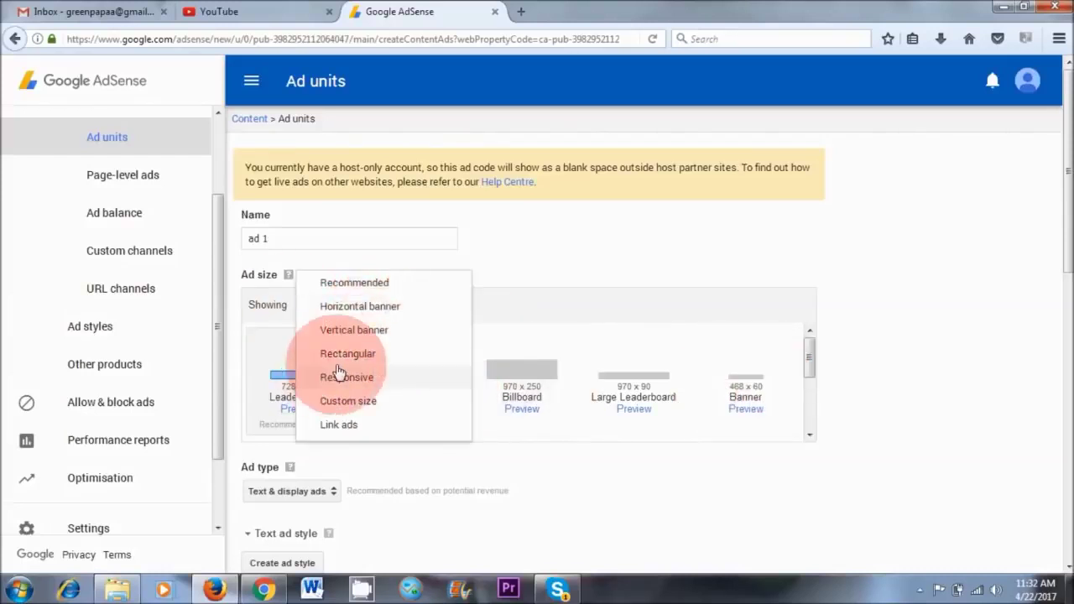
{"action": "left_click", "coordinate": [371, 357]}
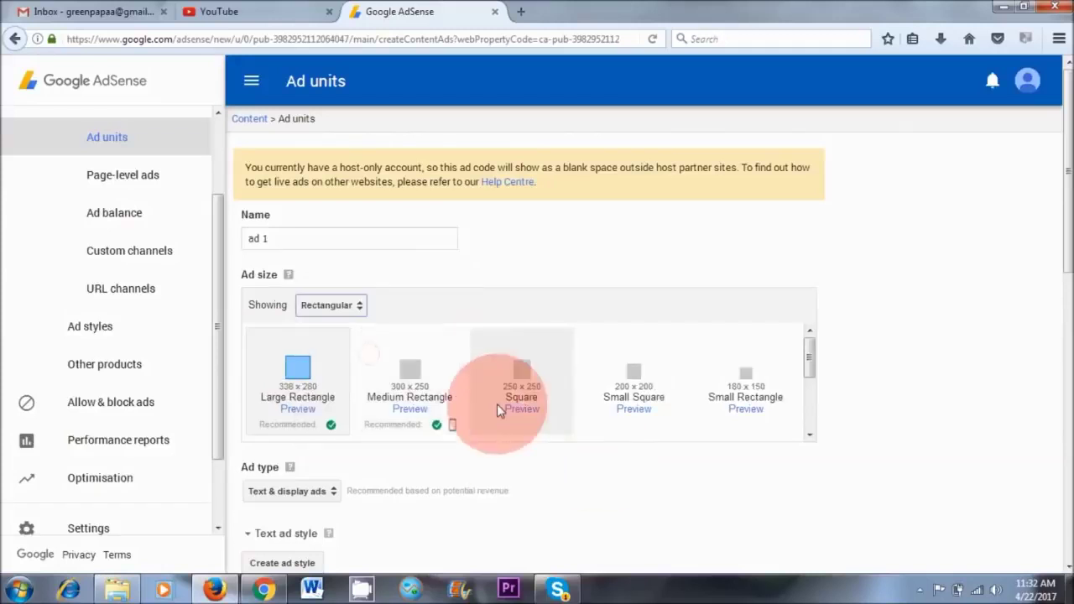
{"action": "left_click", "coordinate": [529, 401]}
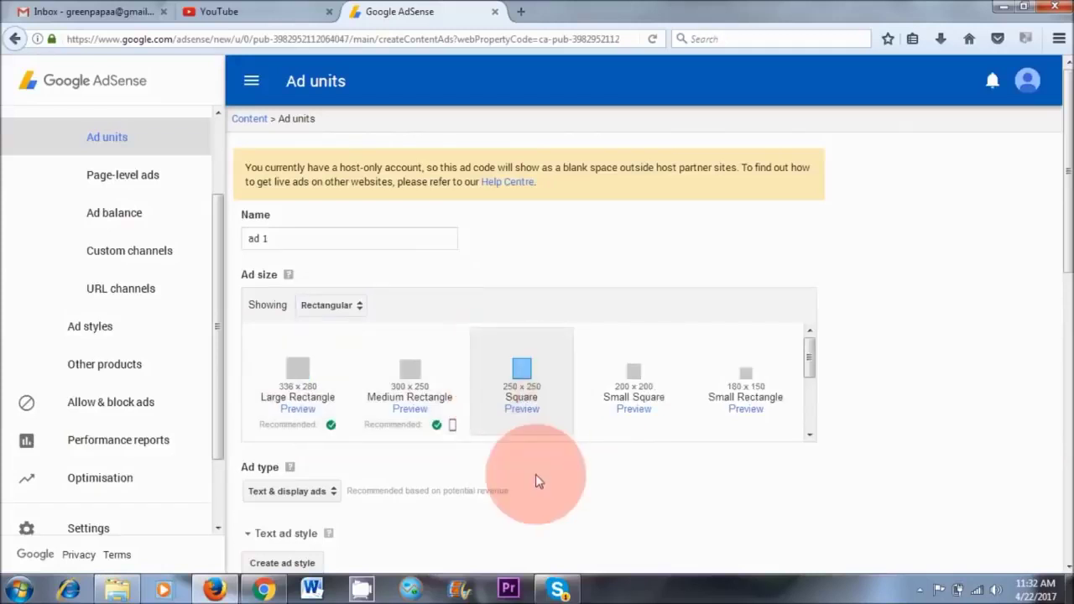
Look over the text ad style options and check the Naturalvita blog page in Chrome for comparison
{"action": "scroll", "coordinate": [535, 476], "scroll_direction": "down", "scroll_amount": 5}
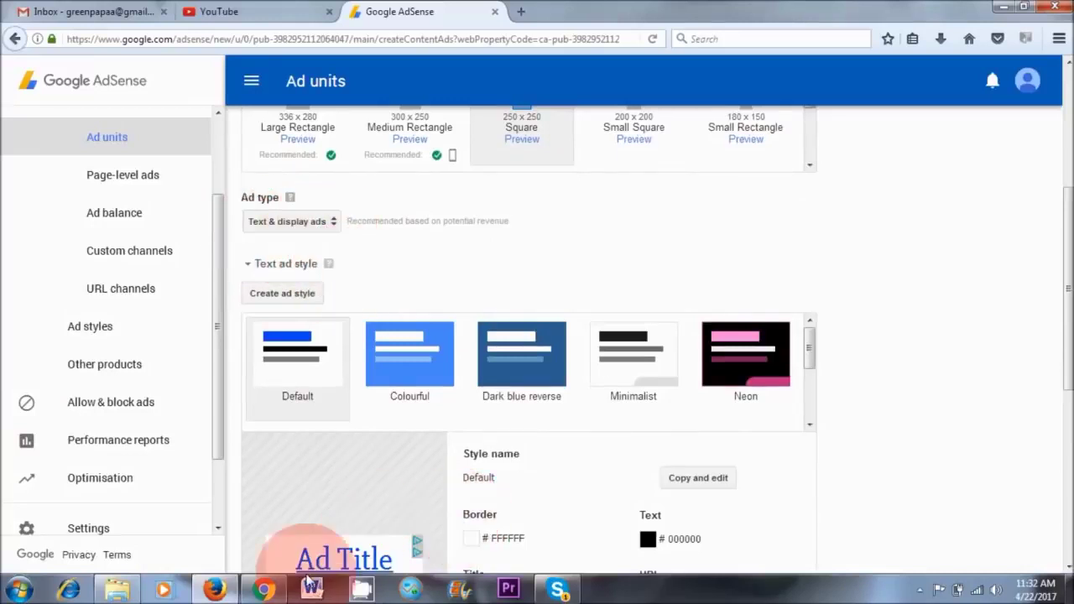
{"action": "left_click", "coordinate": [263, 589]}
{"action": "scroll", "coordinate": [923, 415], "scroll_direction": "down", "scroll_amount": 10}
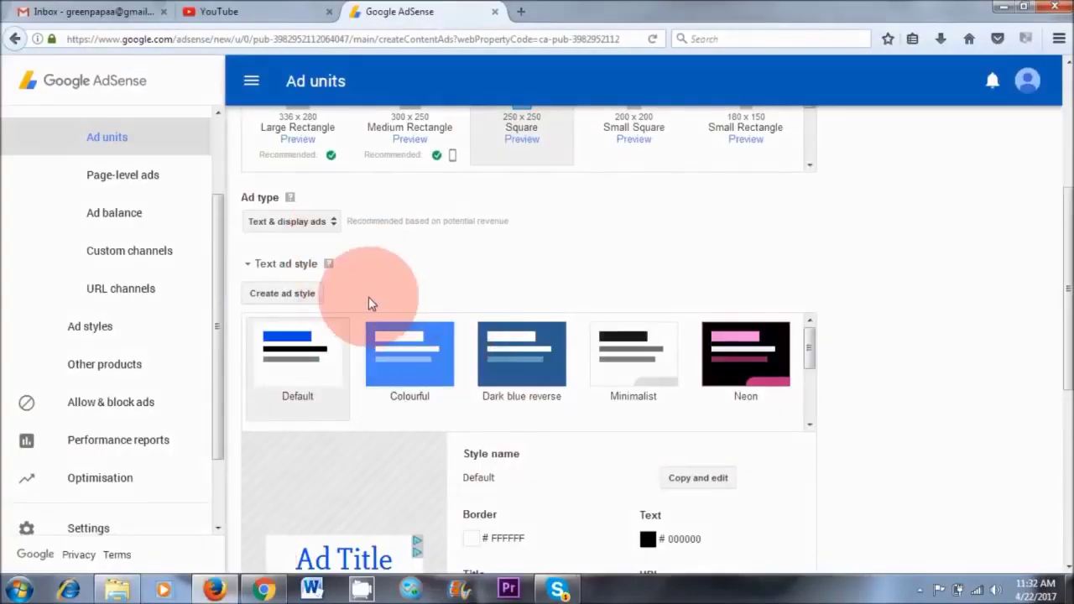
Choose the Minimalist text ad style in AdSense and make an editable copy of it named "ad 1"
{"action": "left_click", "coordinate": [353, 265]}
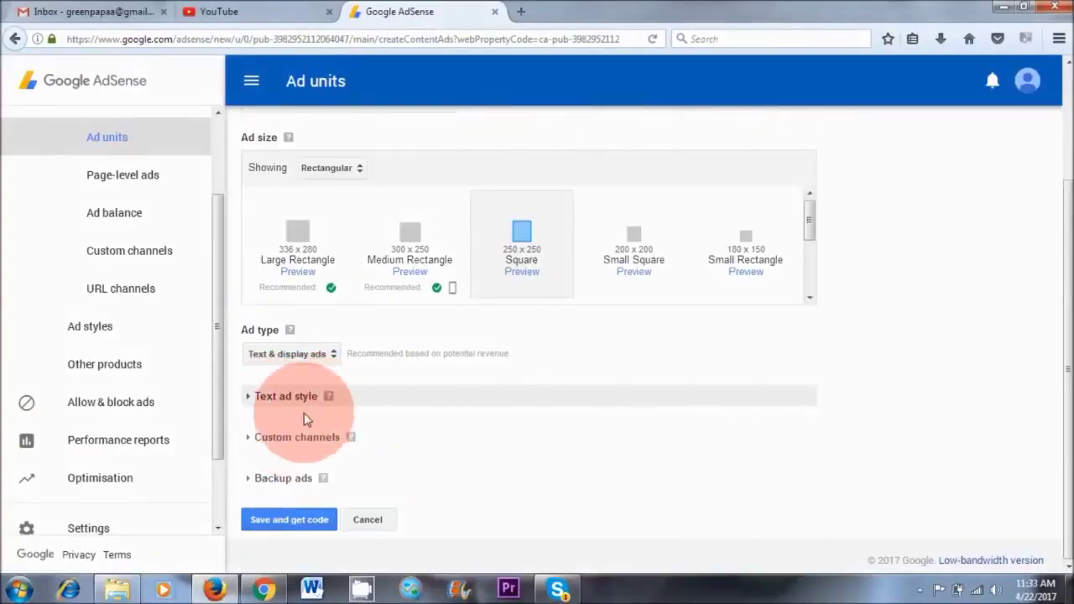
{"action": "left_click", "coordinate": [247, 398]}
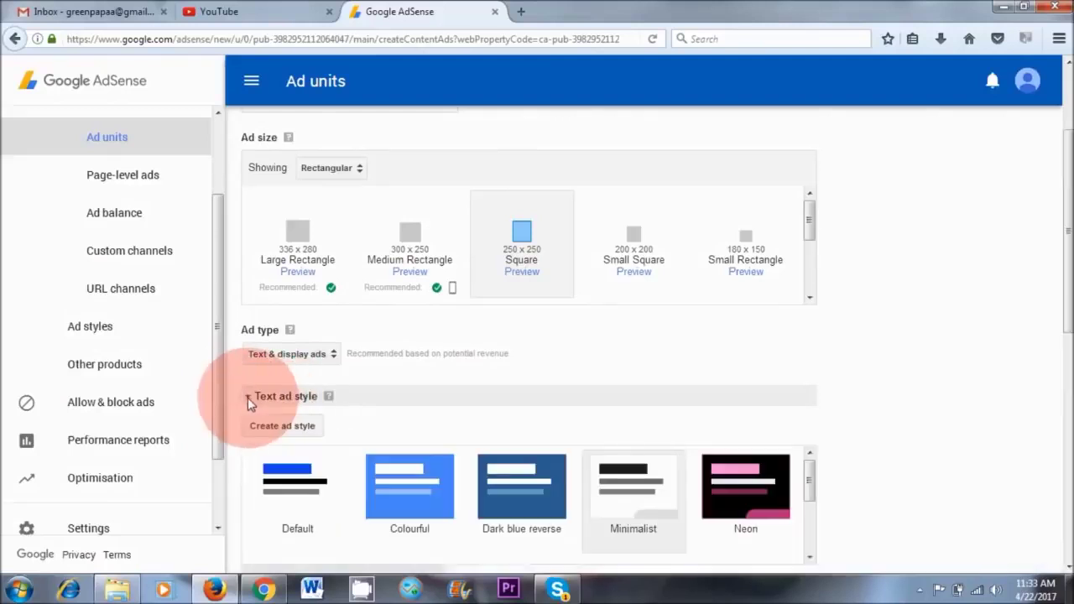
{"action": "scroll", "coordinate": [504, 408], "scroll_direction": "down", "scroll_amount": 3}
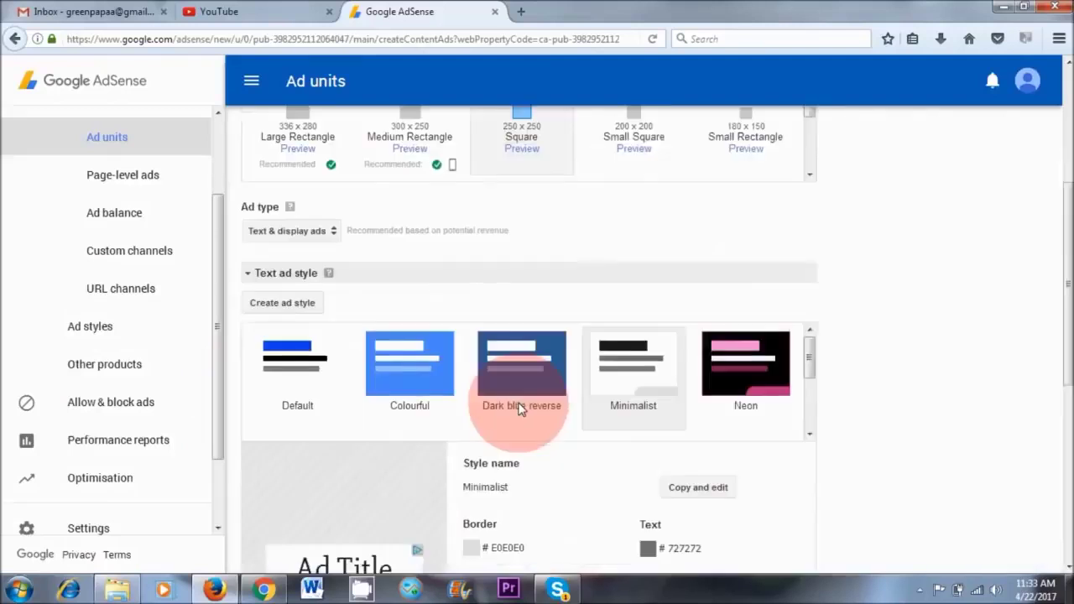
{"action": "left_click", "coordinate": [697, 341]}
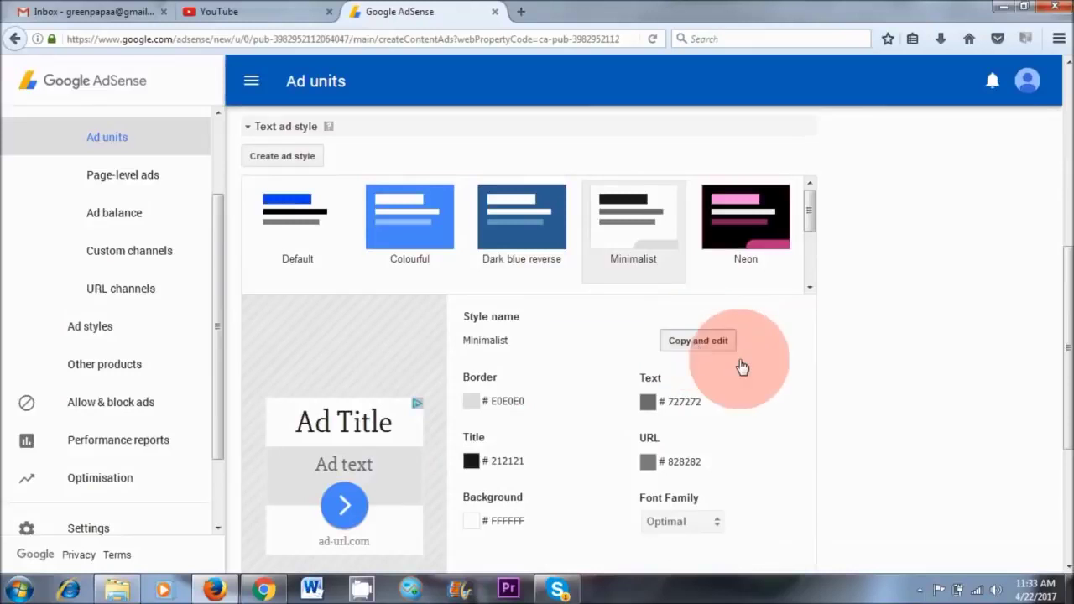
{"action": "left_click", "coordinate": [551, 340]}
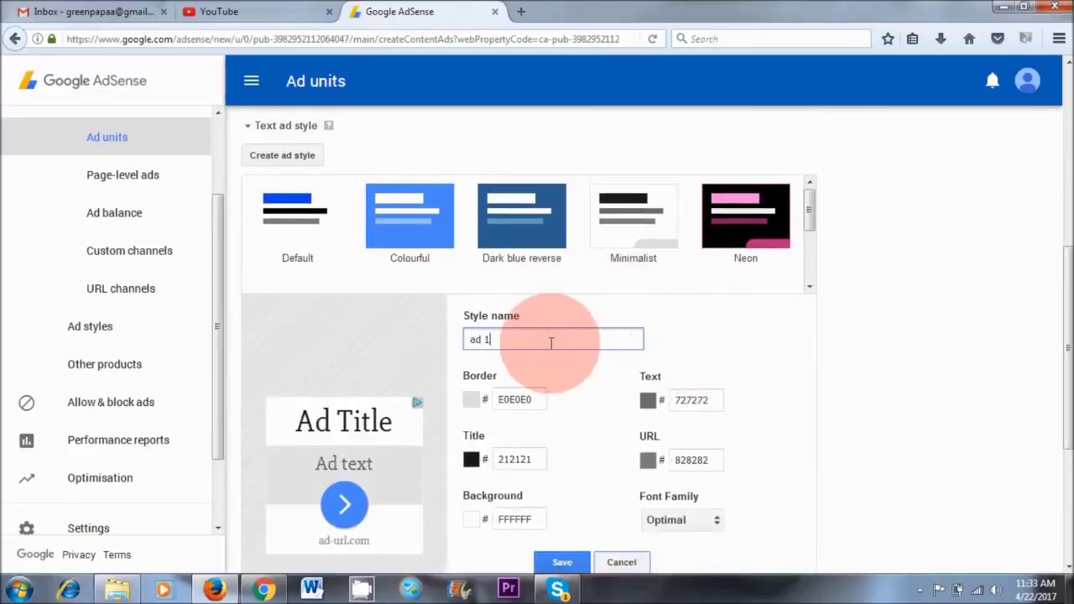
{"action": "left_click", "coordinate": [743, 336]}
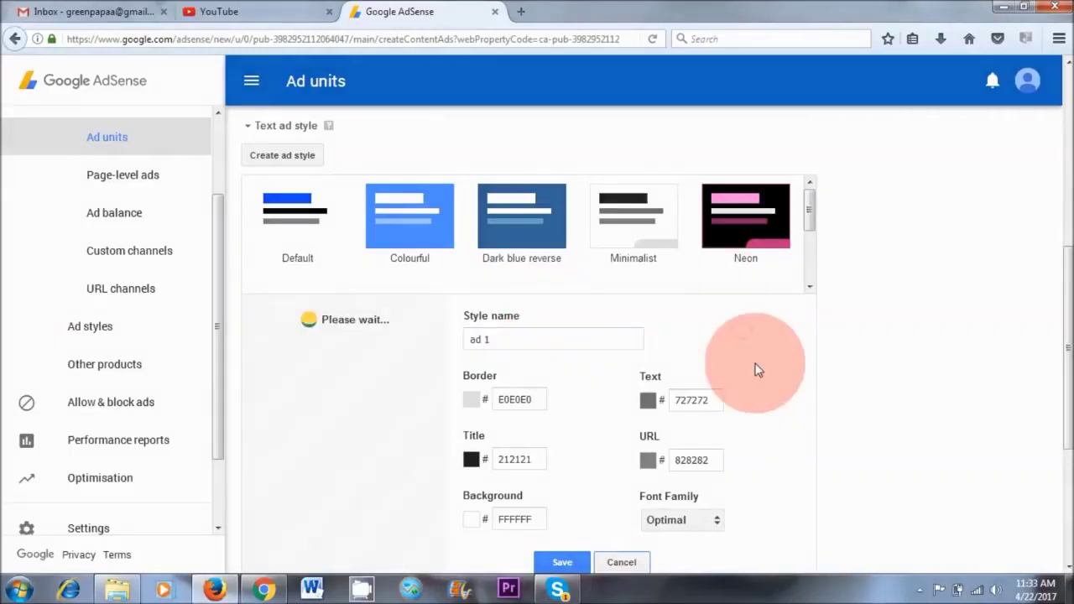
Set the text colour of the custom ad style to purple 800080 and save the style
{"action": "scroll", "coordinate": [671, 340], "scroll_direction": "down", "scroll_amount": 2}
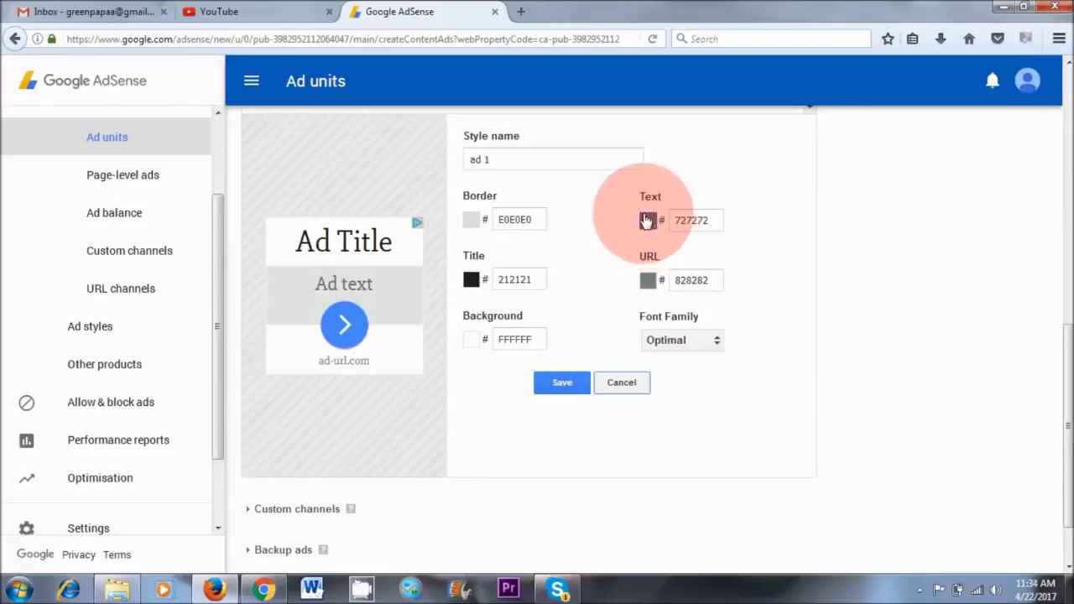
{"action": "left_click", "coordinate": [649, 223]}
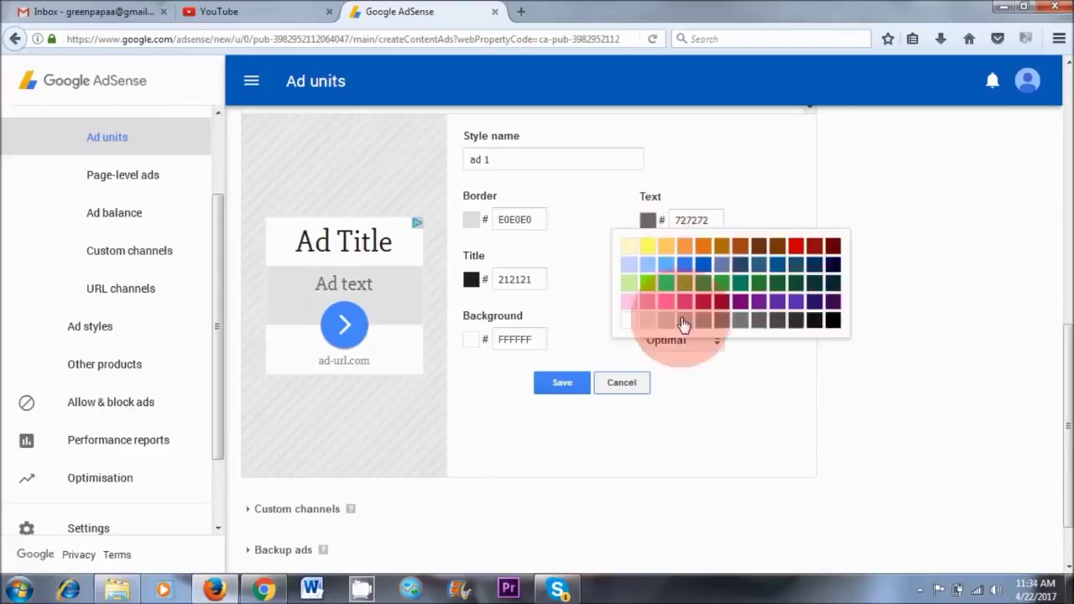
{"action": "left_click", "coordinate": [741, 301]}
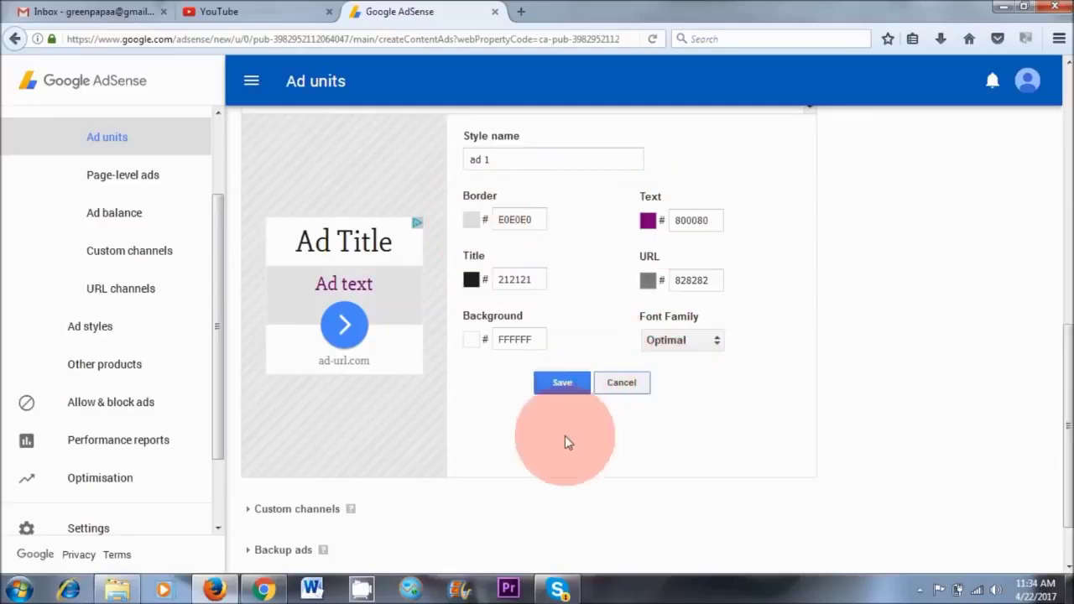
{"action": "left_click", "coordinate": [559, 382]}
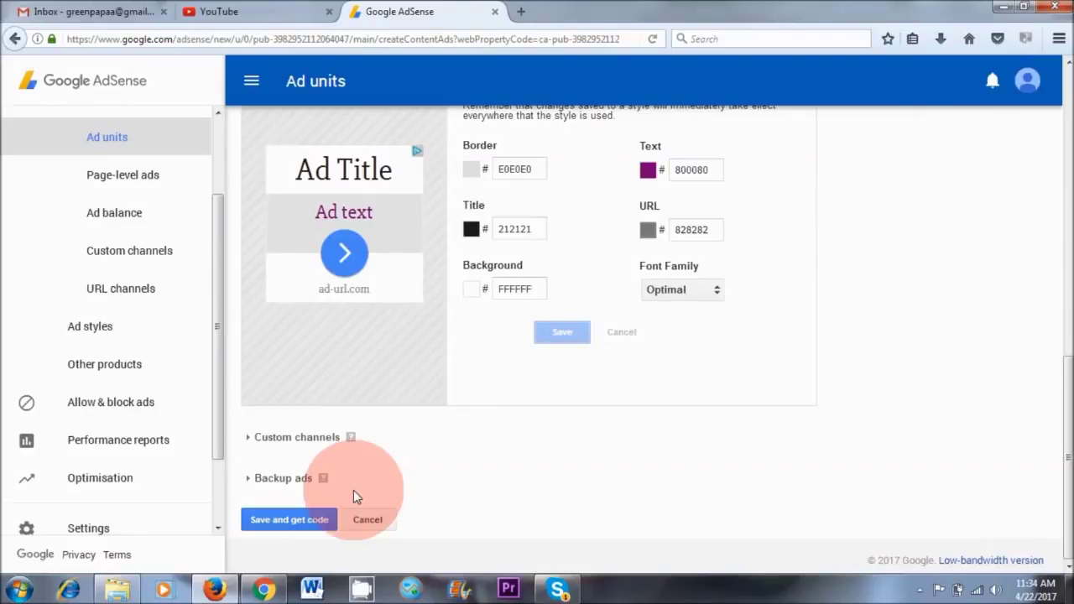
Expand the backup ads setting, dismiss the Skype notification, and save the ad unit to get its code
{"action": "left_click", "coordinate": [245, 479]}
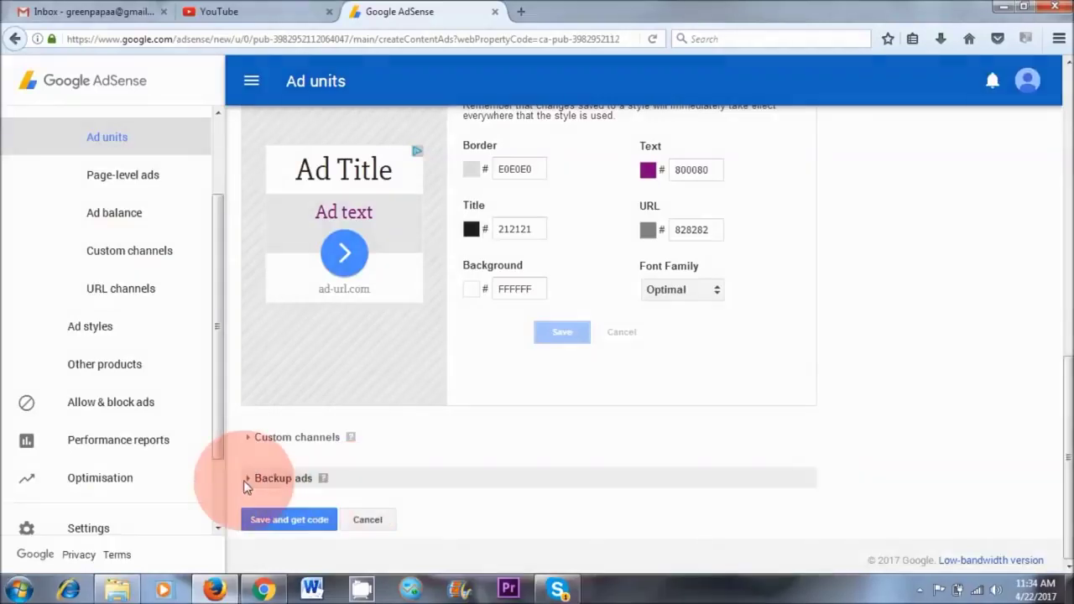
{"action": "scroll", "coordinate": [247, 470], "scroll_direction": "down", "scroll_amount": 1}
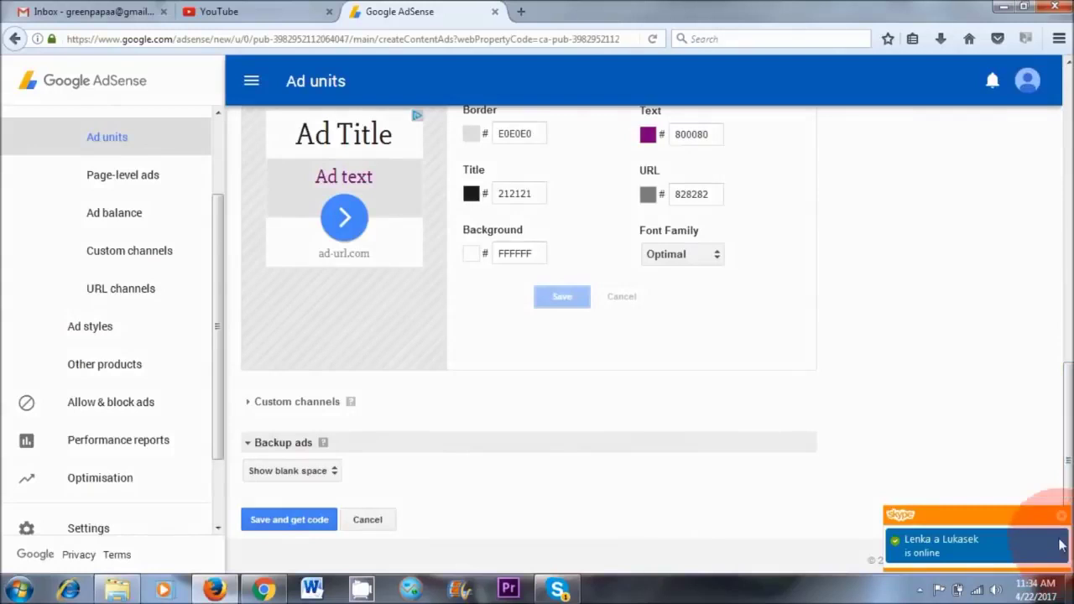
{"action": "left_click", "coordinate": [1062, 517]}
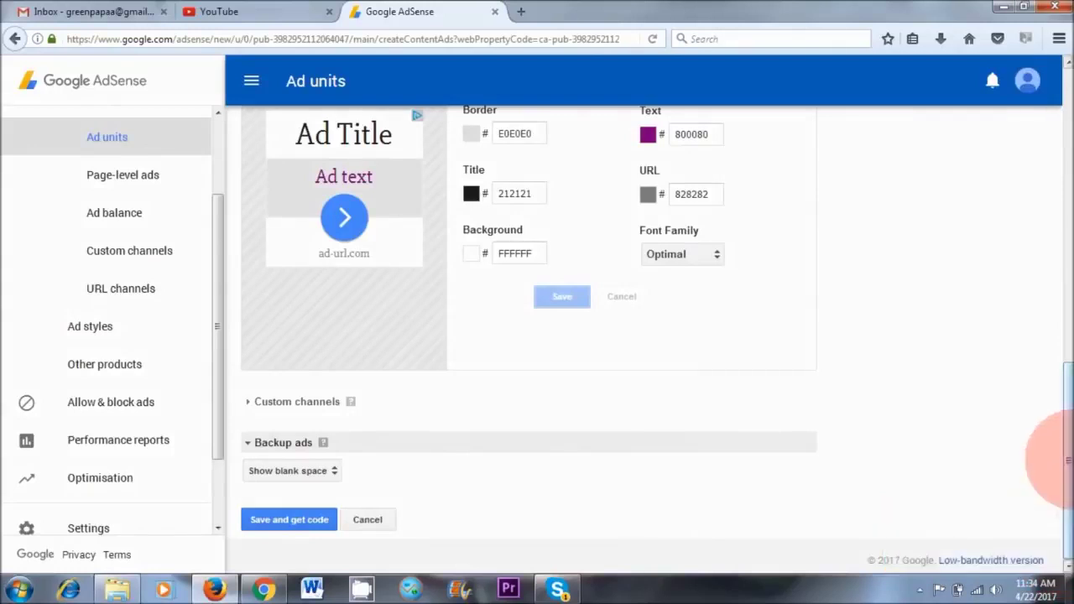
{"action": "left_click", "coordinate": [285, 522]}
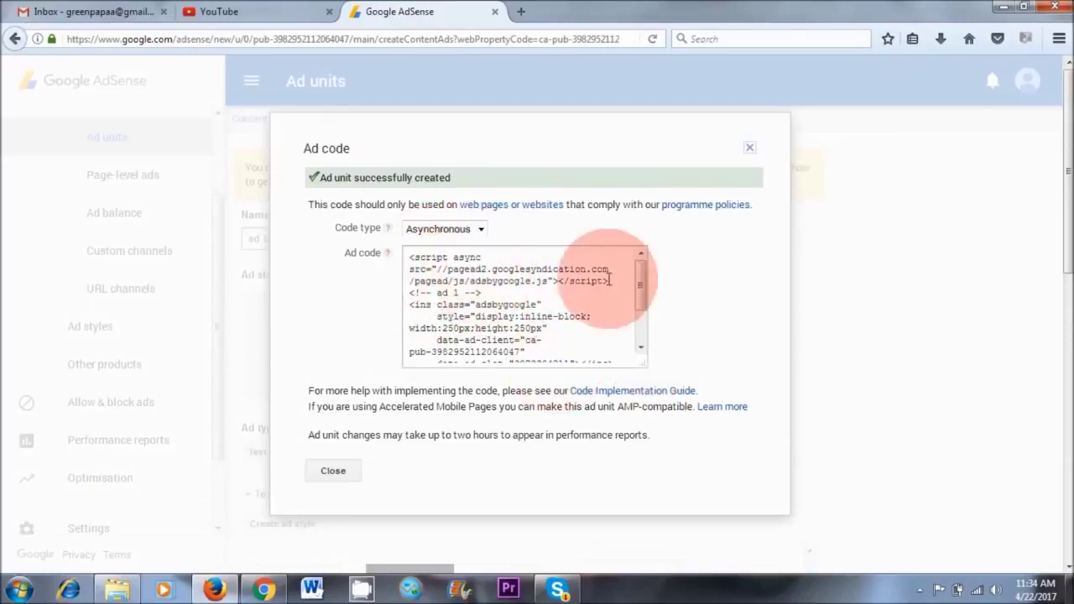
Set the ad code type to Synchronous and copy the complete ad code
{"action": "left_click", "coordinate": [459, 230]}
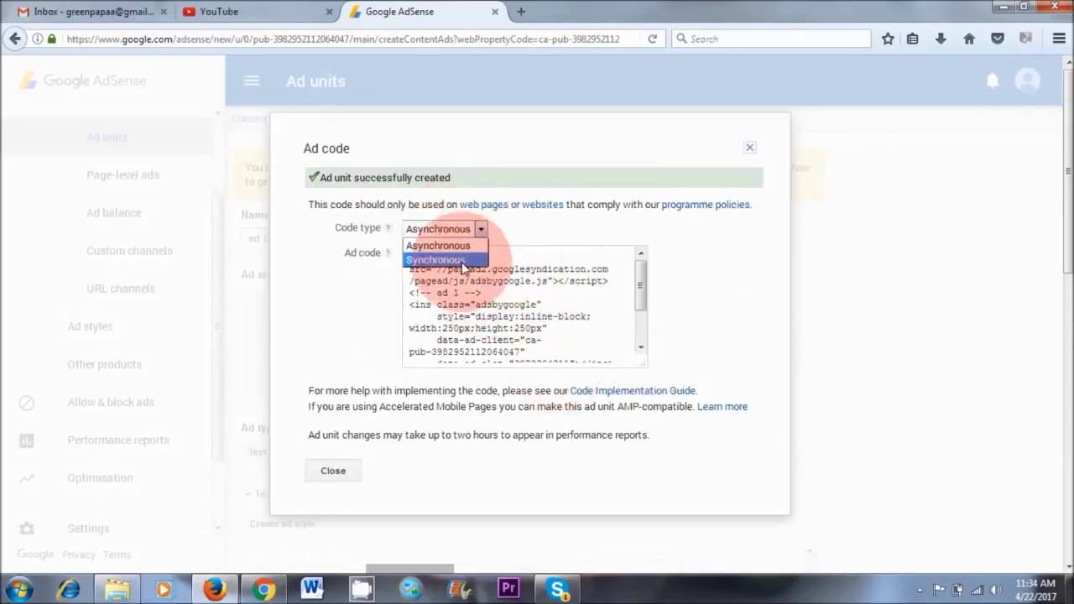
{"action": "left_click", "coordinate": [463, 262]}
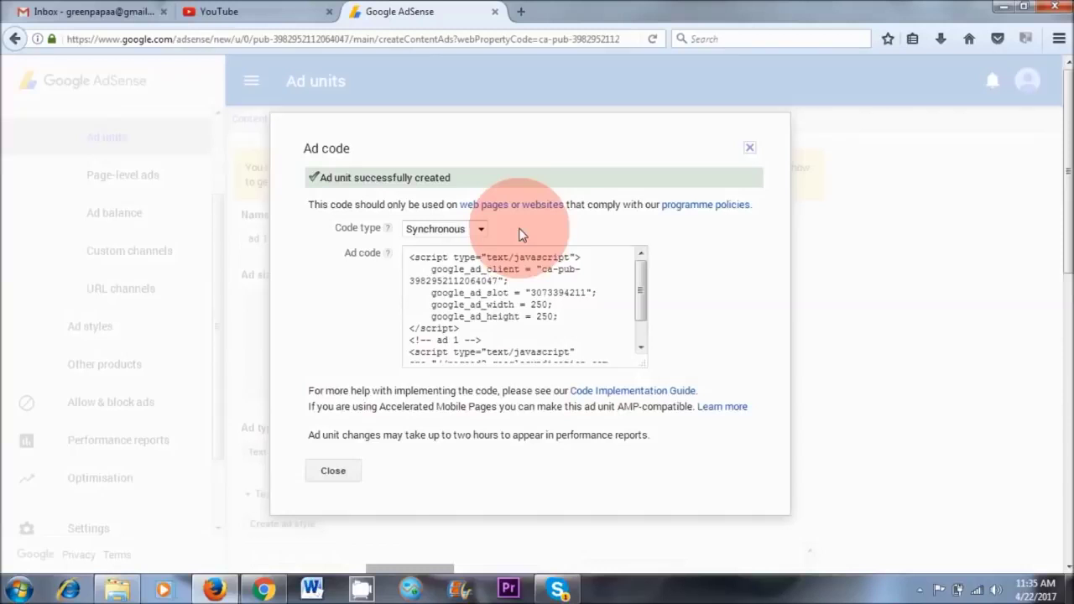
{"action": "left_click", "coordinate": [469, 267]}
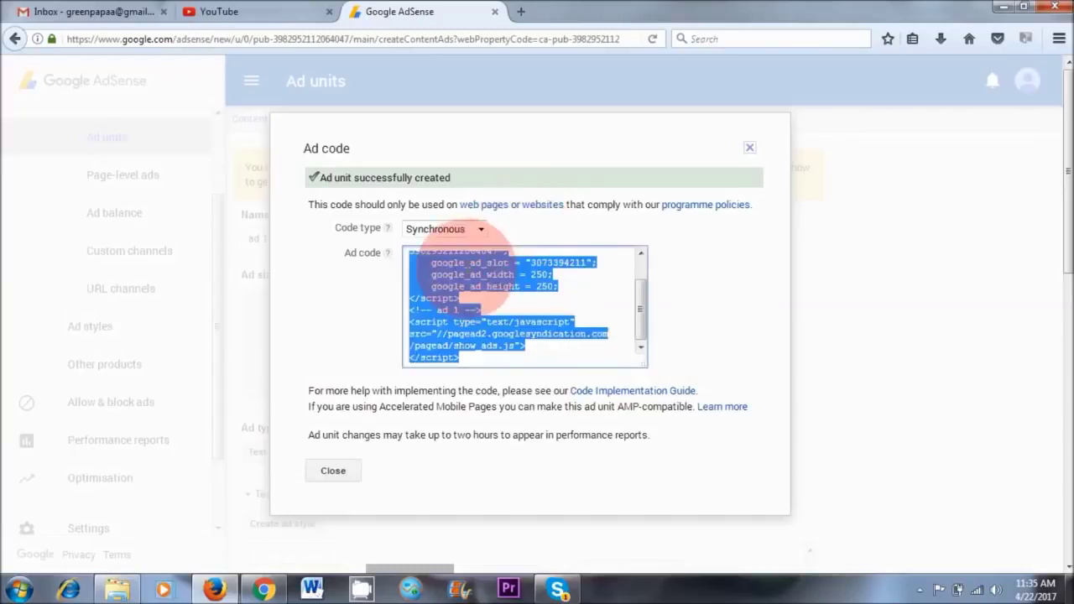
{"action": "right_click", "coordinate": [455, 269]}
{"action": "left_click", "coordinate": [513, 323]}
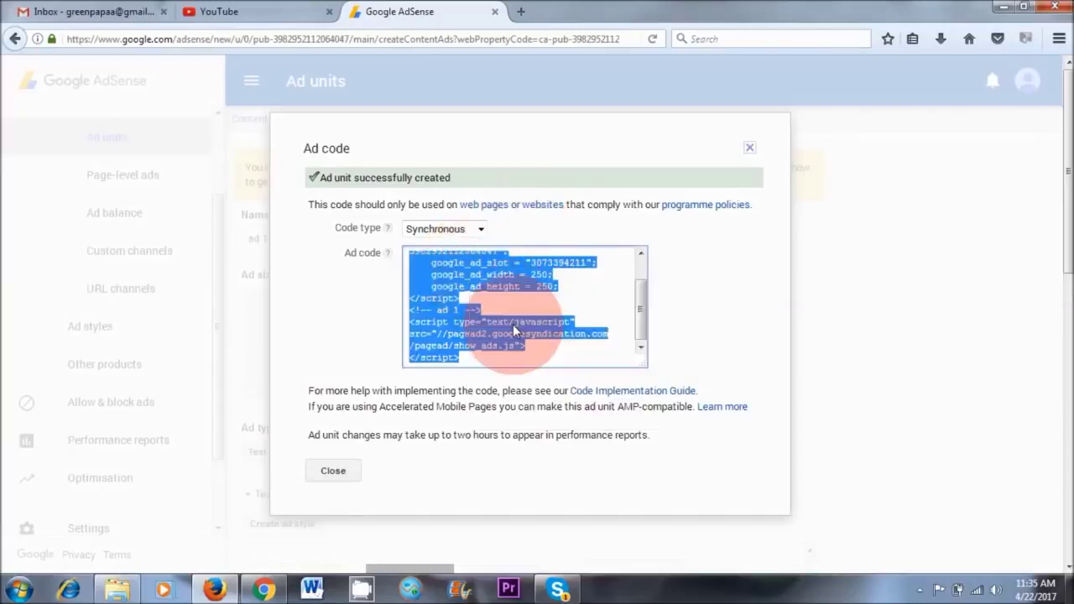
Switch to the WordPress dashboard in Chrome and open the Widgets page under Appearance
{"action": "left_click", "coordinate": [263, 589]}
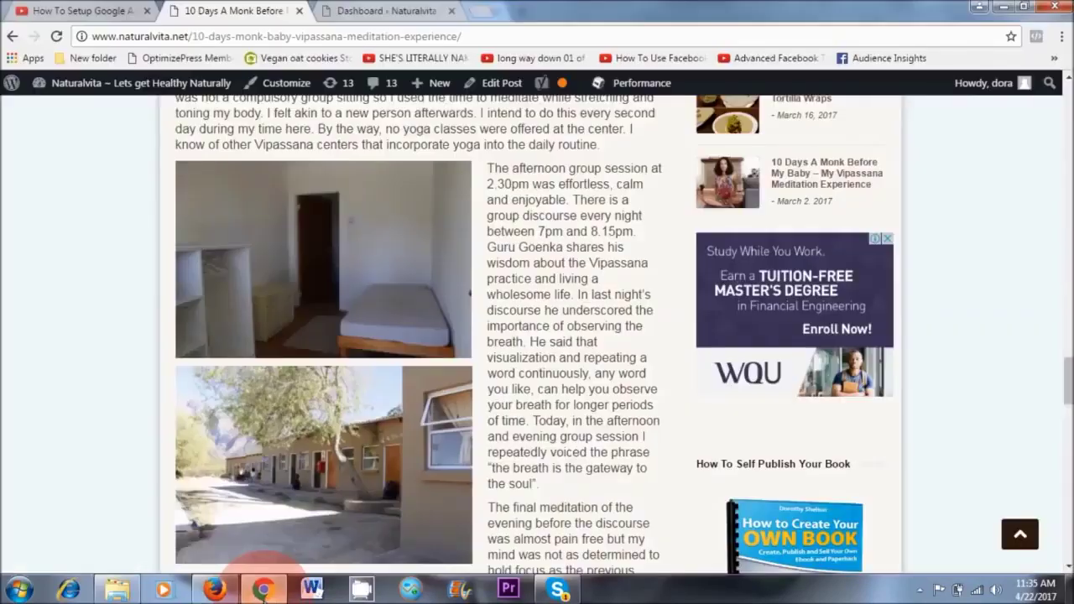
{"action": "left_click", "coordinate": [386, 10]}
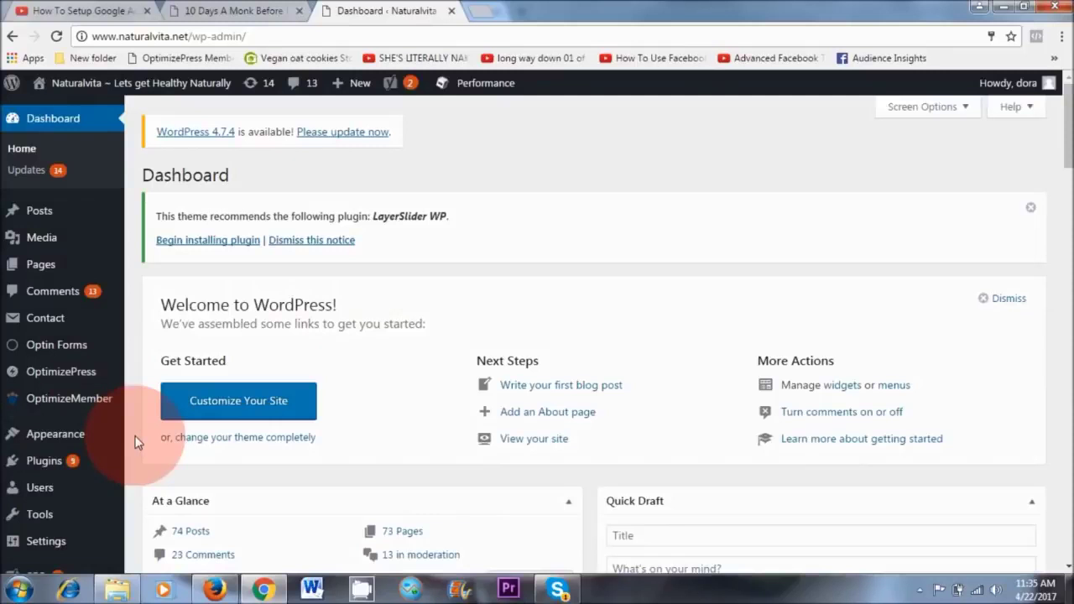
{"action": "scroll", "coordinate": [261, 425], "scroll_direction": "down", "scroll_amount": 2}
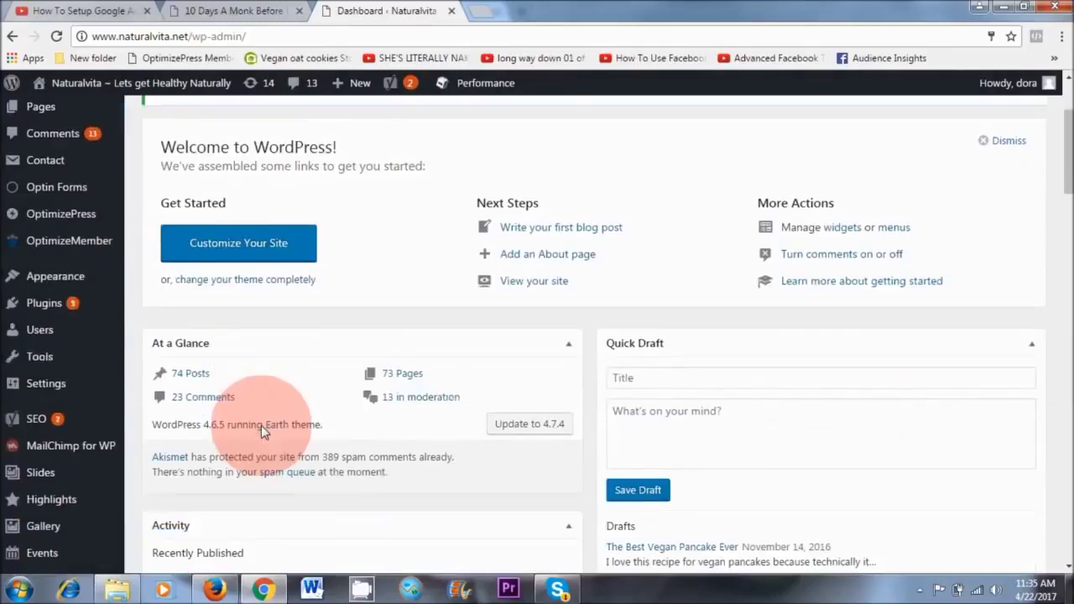
{"action": "mouse_move", "coordinate": [61, 287]}
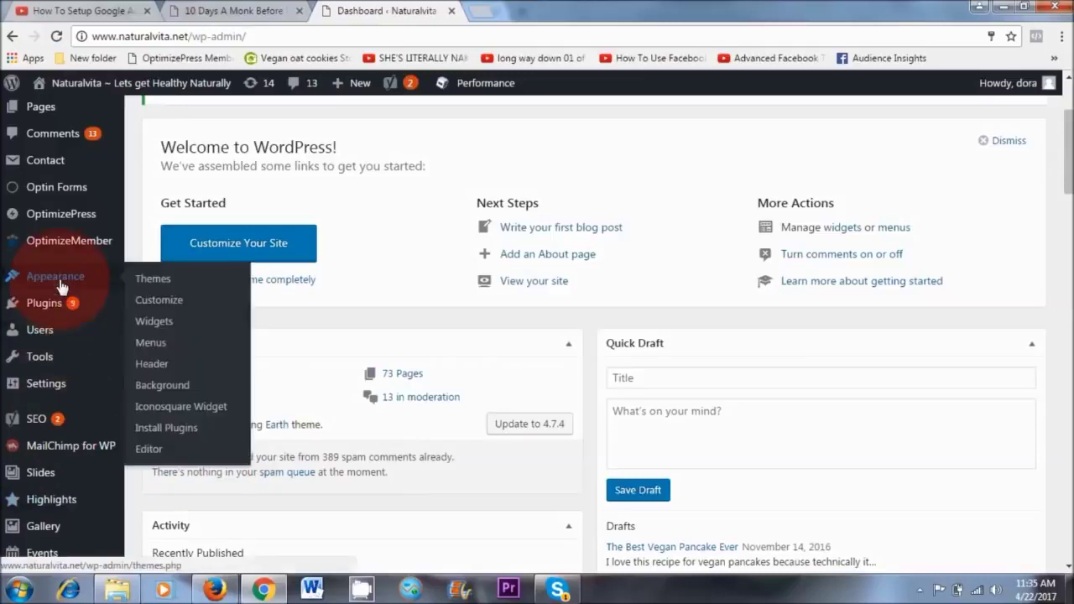
{"action": "left_click", "coordinate": [151, 324]}
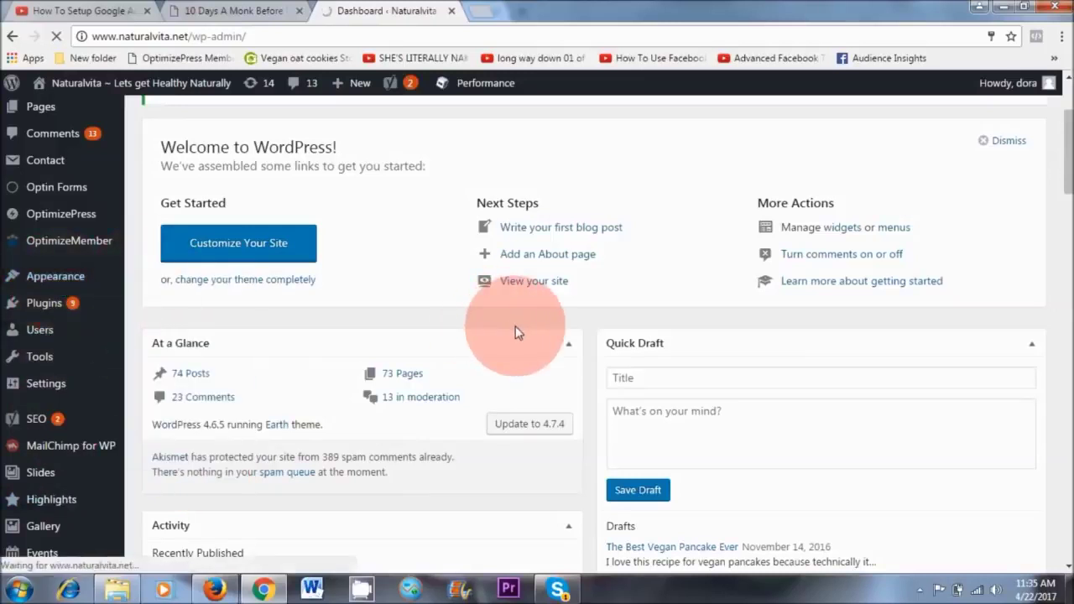
Add a Text widget at the start of the Right Sidebar, above the Search widget
{"action": "left_click_drag", "start_coordinate": [1069, 193], "coordinate": [1068, 436]}
{"action": "left_click_drag", "start_coordinate": [344, 430], "coordinate": [570, 362]}
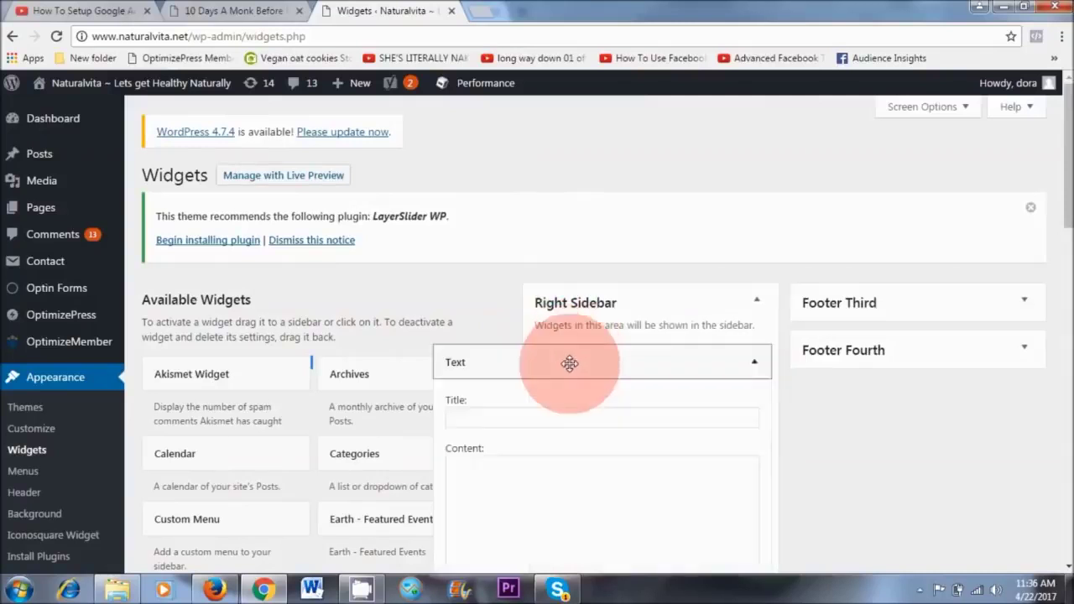
{"action": "scroll", "coordinate": [746, 204], "scroll_direction": "down", "scroll_amount": 2}
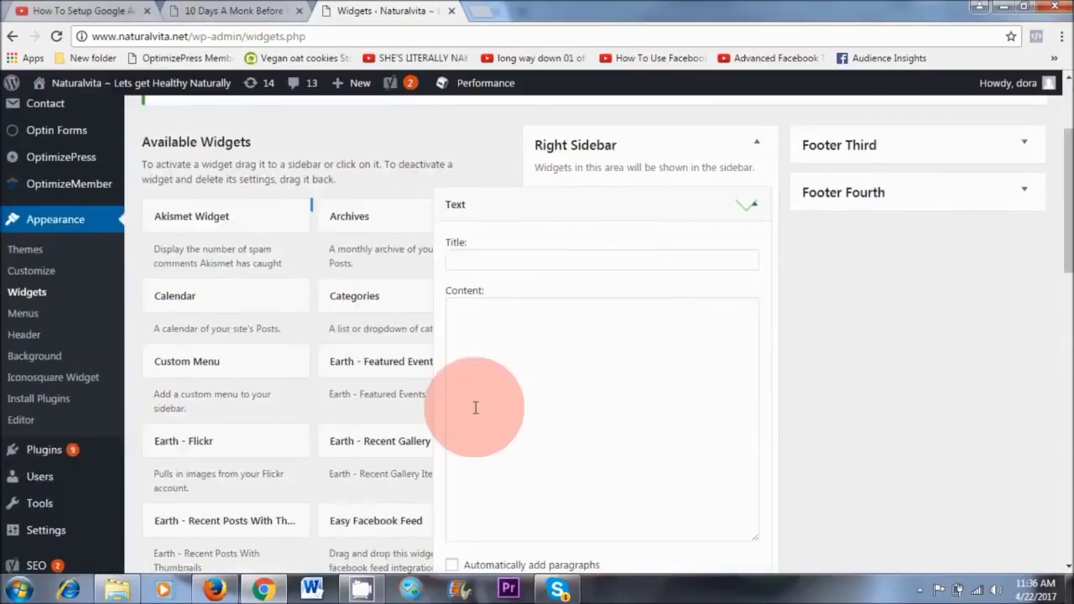
Paste the copied AdSense code into the new Text widget's content and save the widget
{"action": "left_click", "coordinate": [492, 324]}
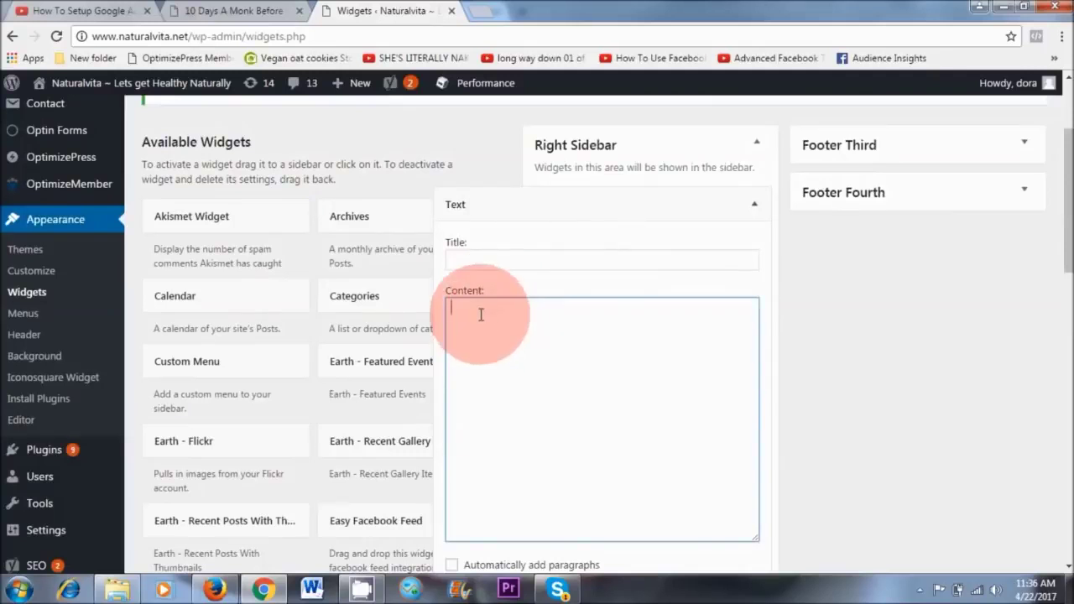
{"action": "right_click", "coordinate": [481, 315]}
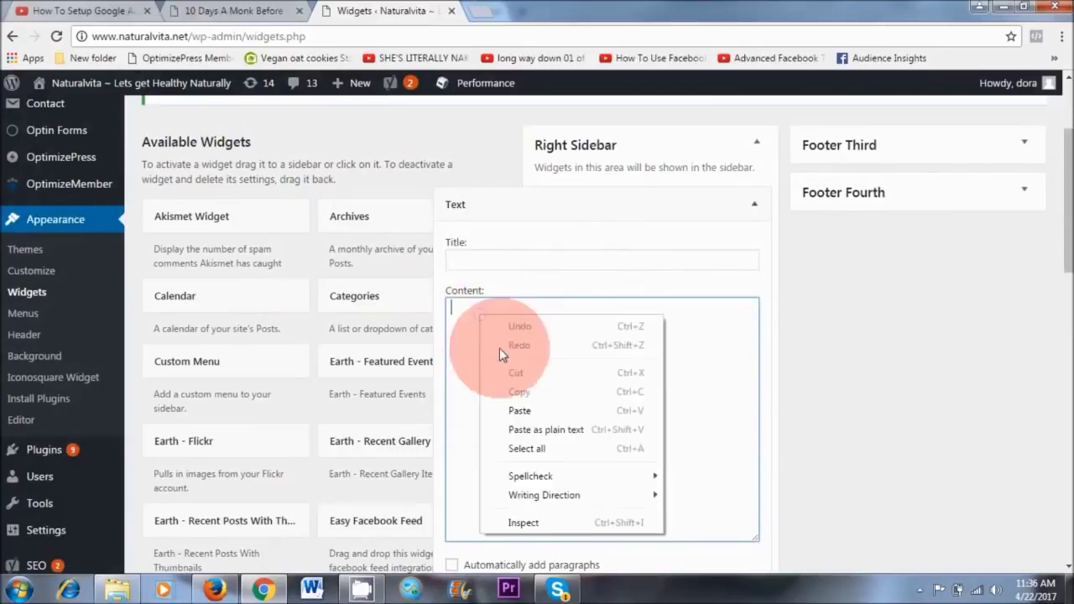
{"action": "left_click", "coordinate": [515, 410]}
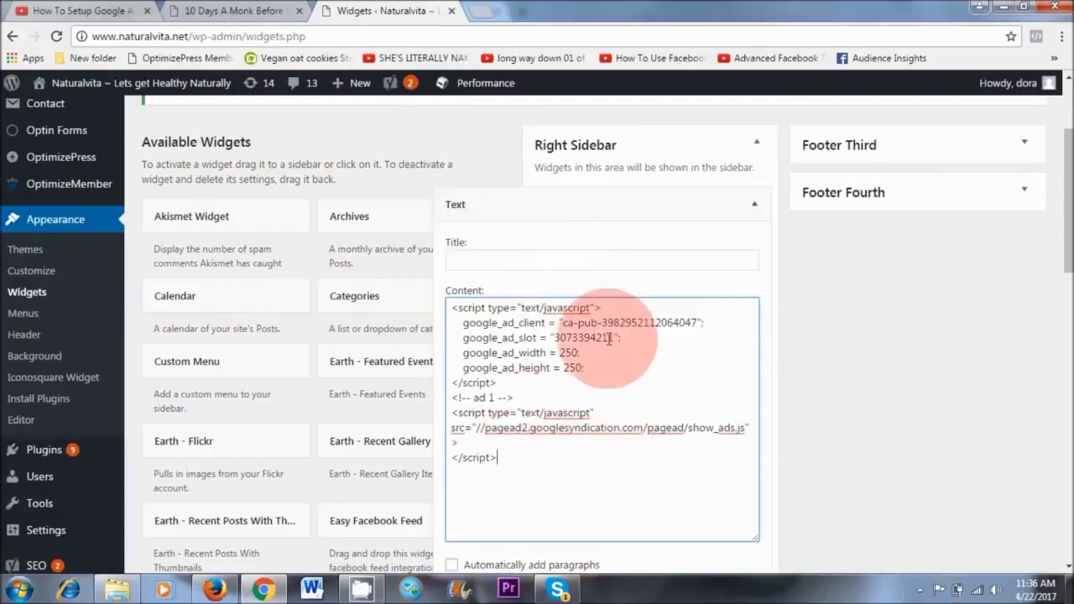
{"action": "scroll", "coordinate": [575, 336], "scroll_direction": "down", "scroll_amount": 3}
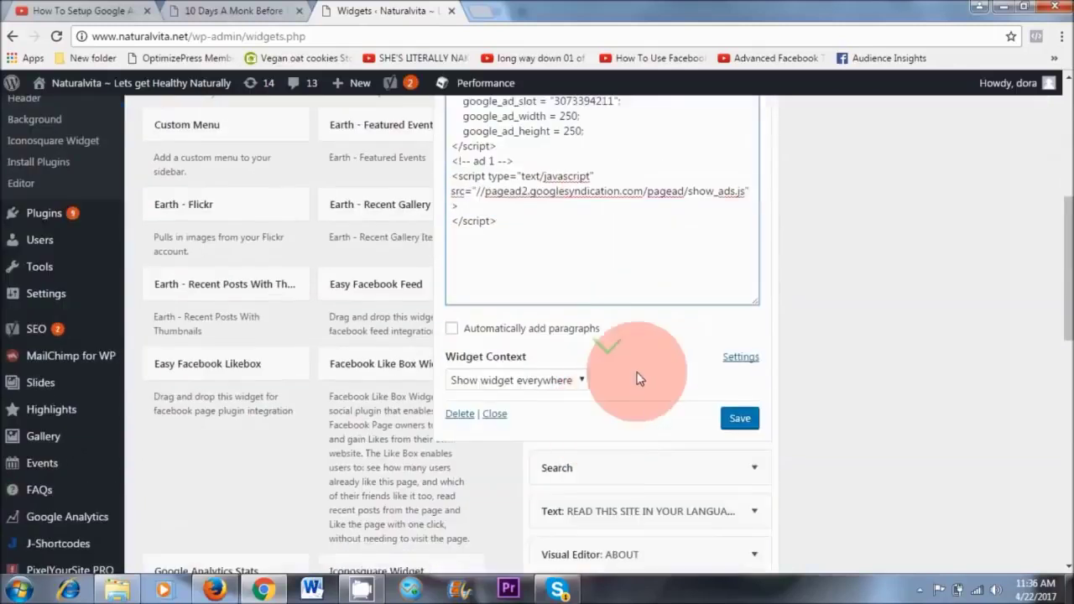
{"action": "left_click", "coordinate": [739, 424]}
Reload the blog post "10 Days A Monk Before My Baby" and check the ad in its sidebar
{"action": "scroll", "coordinate": [854, 480], "scroll_direction": "up", "scroll_amount": 3}
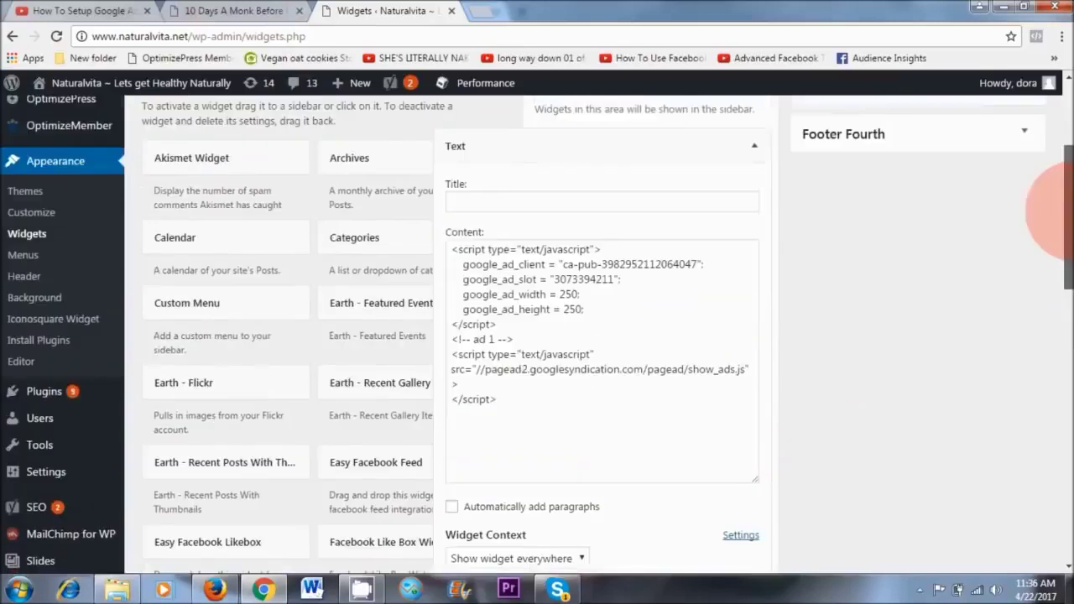
{"action": "left_click", "coordinate": [760, 244]}
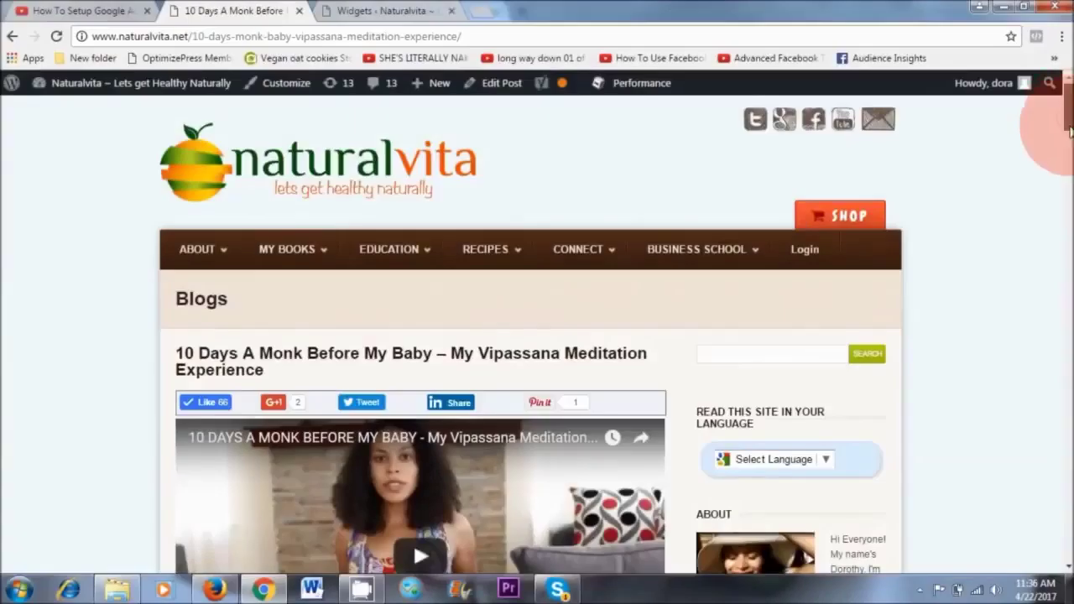
{"action": "scroll", "coordinate": [1066, 126], "scroll_direction": "down", "scroll_amount": 2}
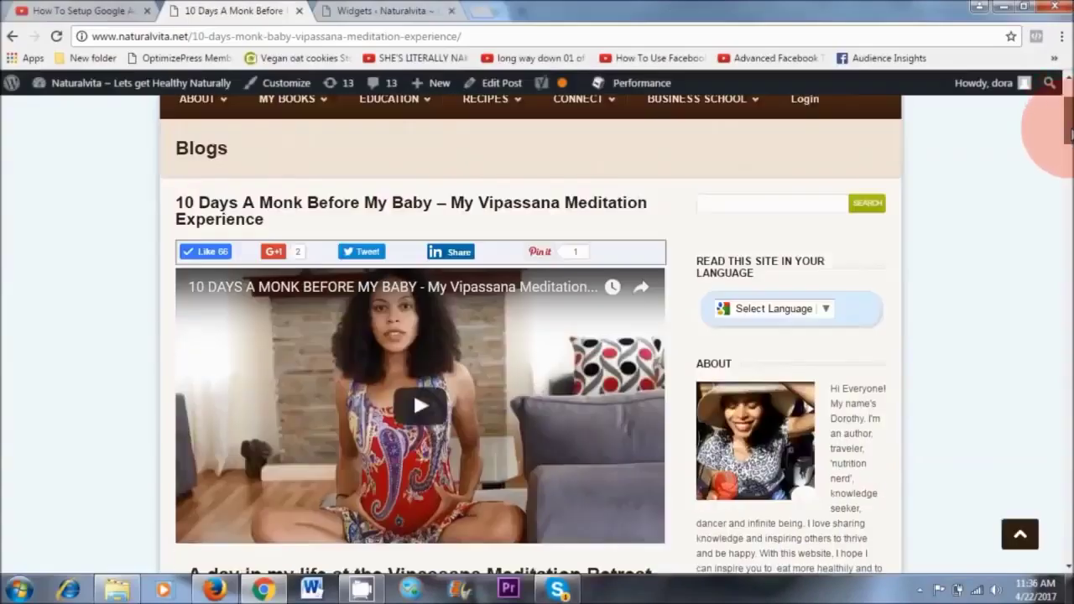
{"action": "left_click", "coordinate": [56, 36]}
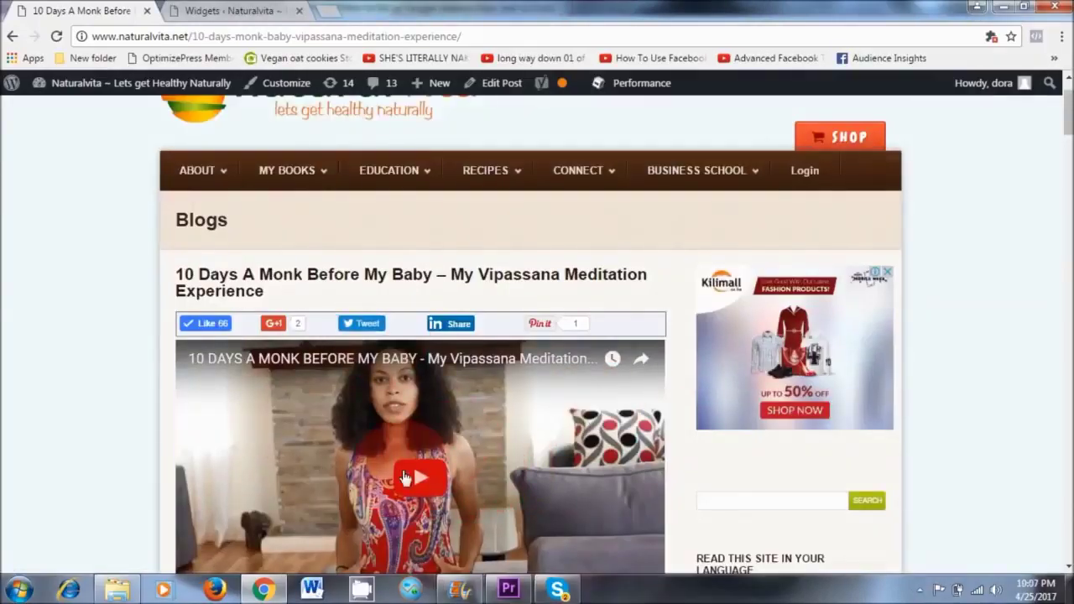
{"action": "left_click", "coordinate": [1068, 188]}
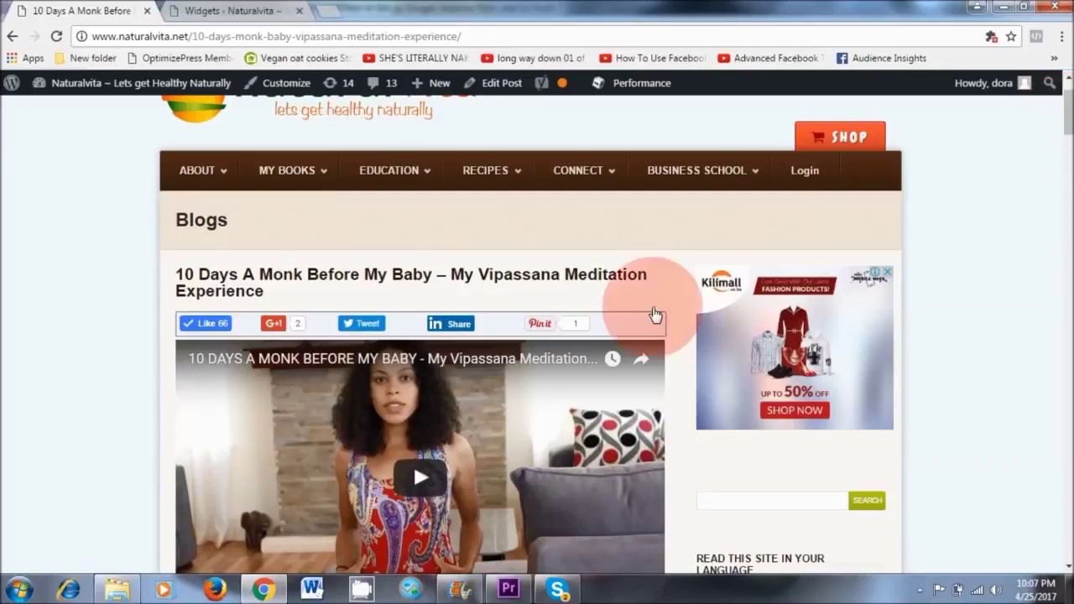
Return to the Widgets page and copy the complete "campaign 2" ad code from the Text widget
{"action": "left_click", "coordinate": [218, 17]}
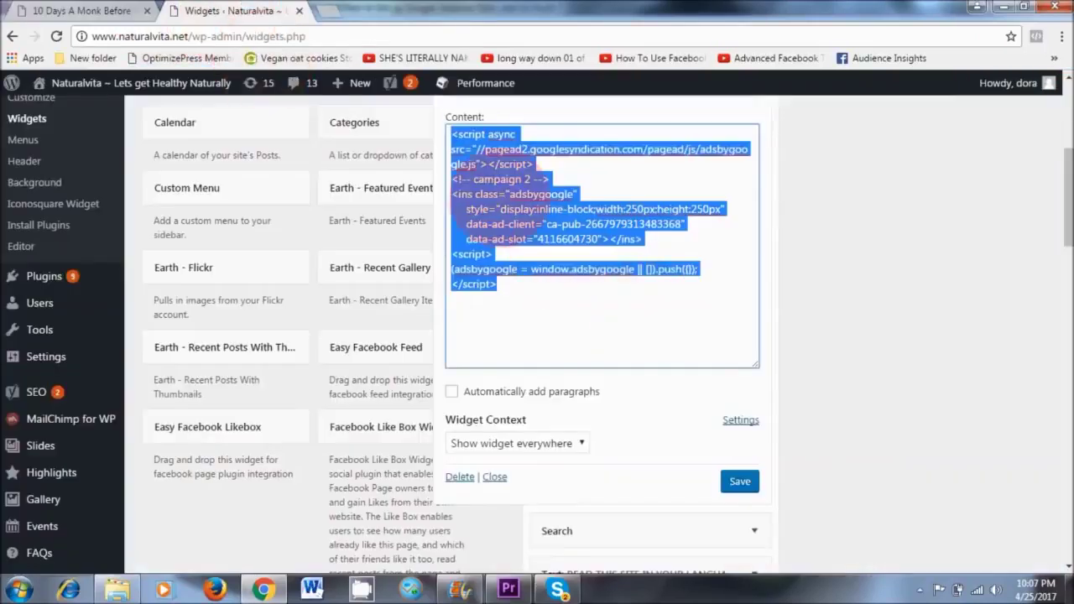
{"action": "right_click", "coordinate": [492, 186]}
{"action": "left_click", "coordinate": [529, 217]}
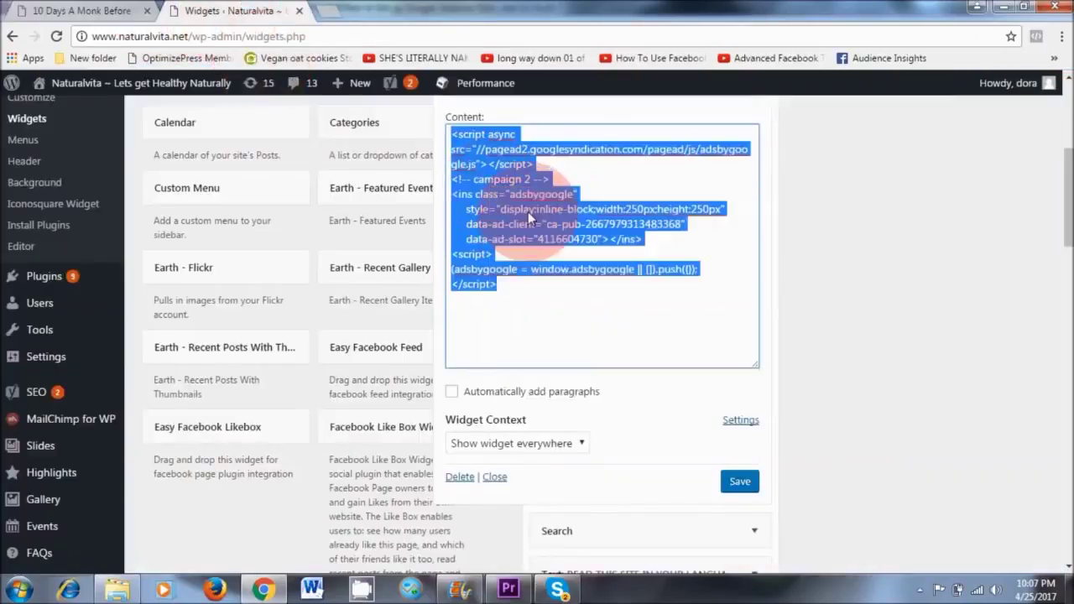
Open the blog post "10 Days A Monk Before My Baby" for editing and show its content as HTML text
{"action": "left_click", "coordinate": [79, 11]}
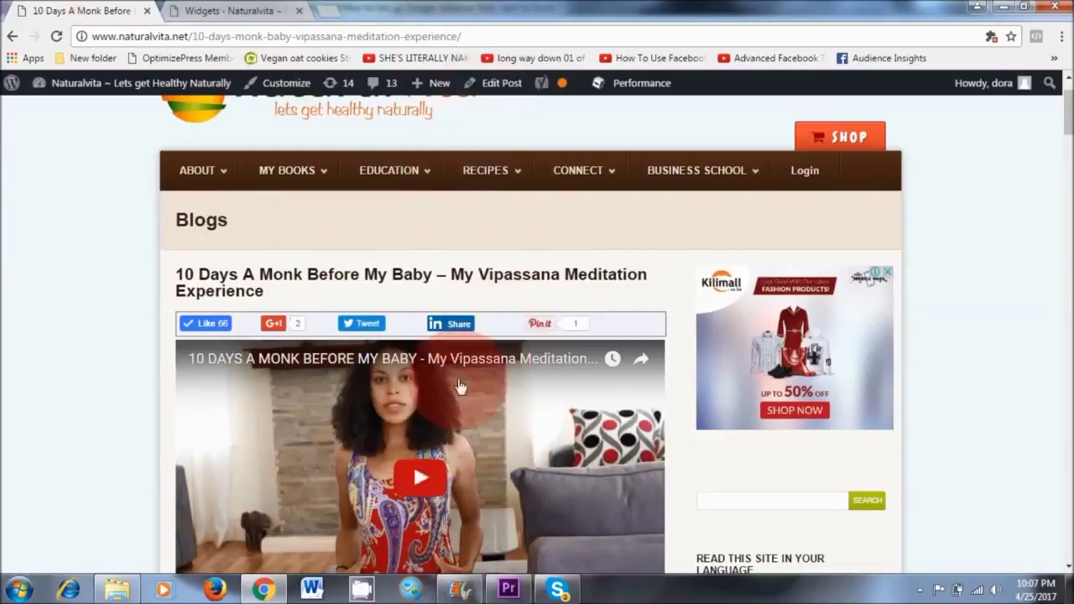
{"action": "left_click", "coordinate": [499, 84]}
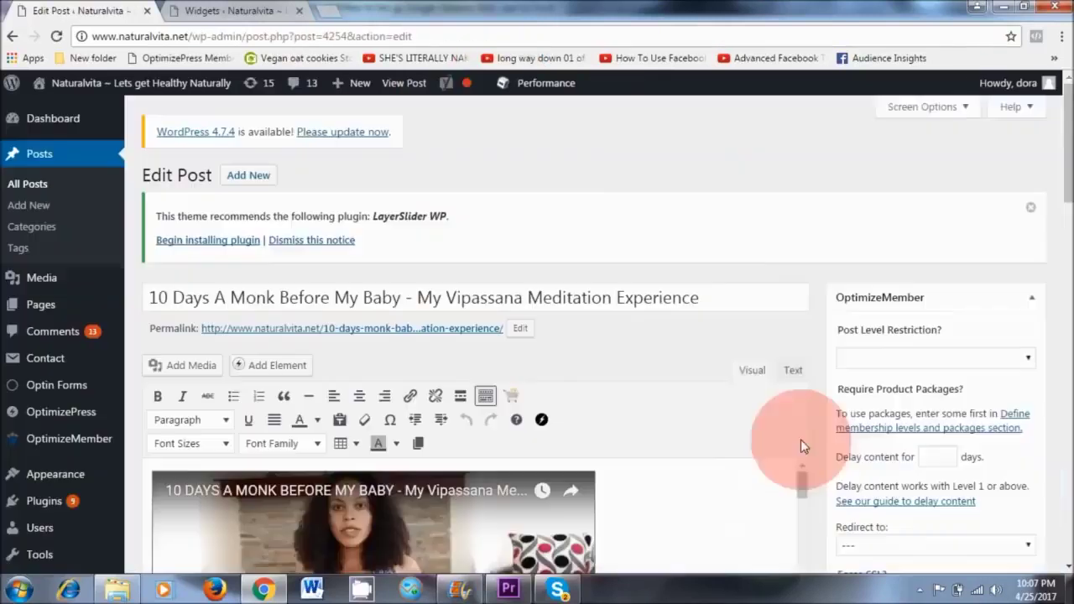
{"action": "scroll", "coordinate": [1056, 201], "scroll_direction": "down", "scroll_amount": 2}
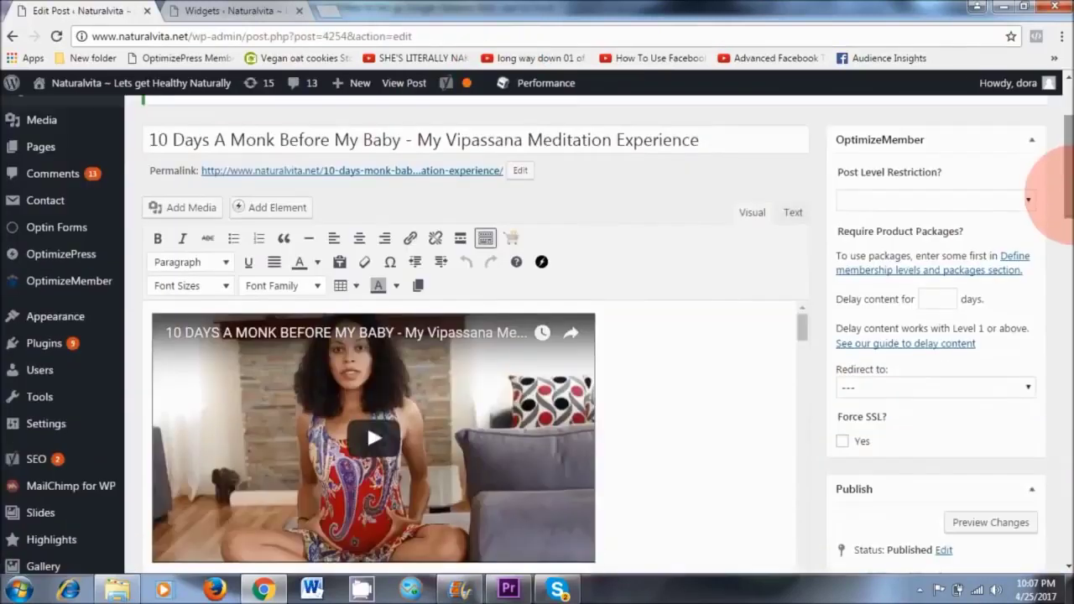
{"action": "left_click", "coordinate": [795, 214]}
Clear the space below the <hr /> line after the Day 2 heading and paste the copied ad code there
{"action": "left_click_drag", "start_coordinate": [201, 478], "coordinate": [151, 389]}
{"action": "key", "text": "Delete"}
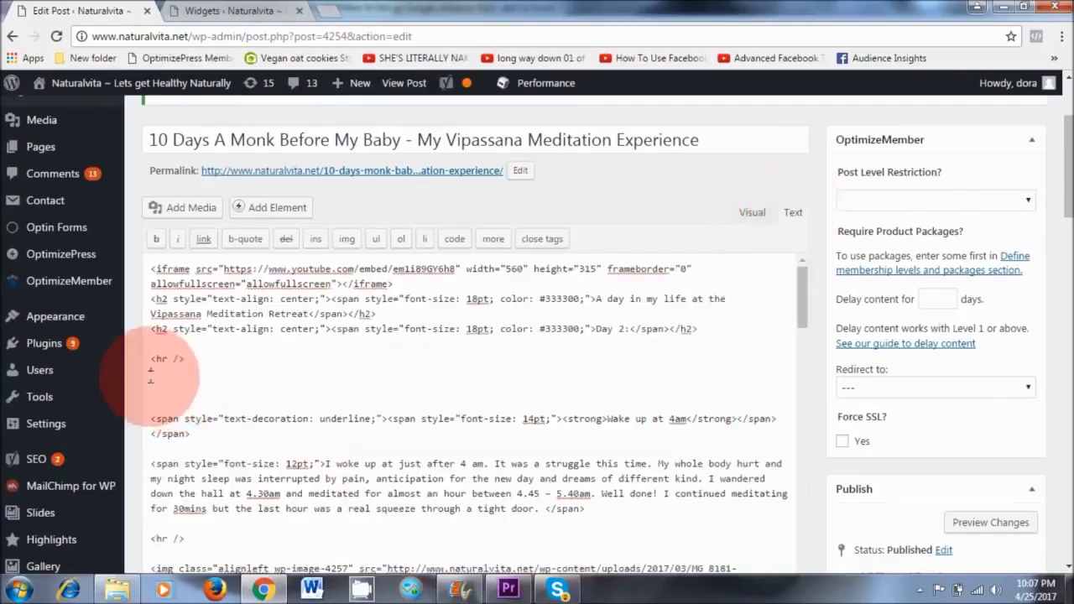
{"action": "right_click", "coordinate": [152, 375]}
{"action": "left_click", "coordinate": [209, 253]}
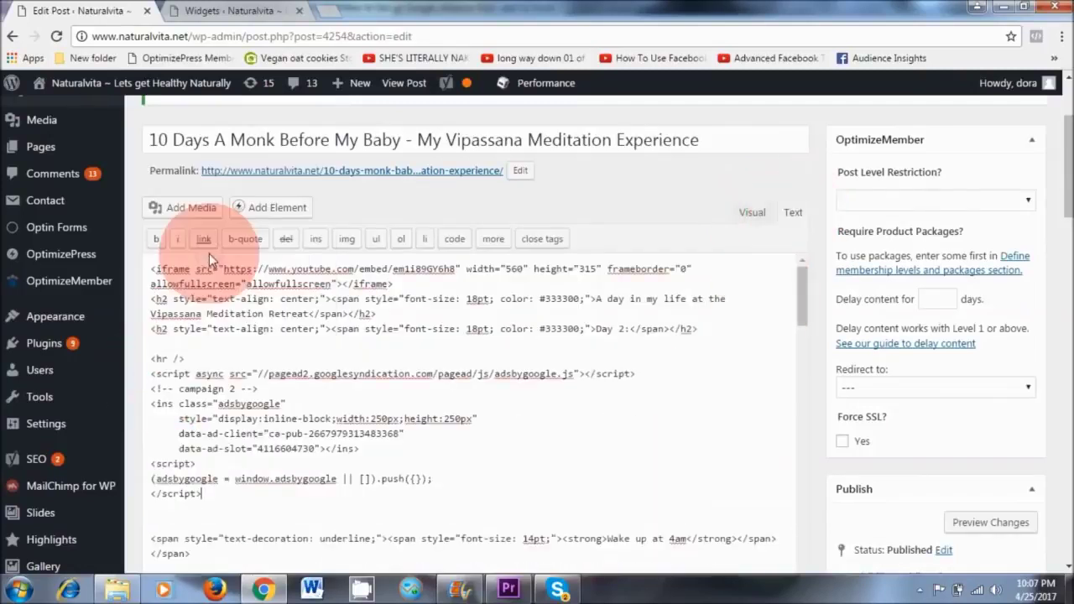
{"action": "left_click", "coordinate": [205, 361]}
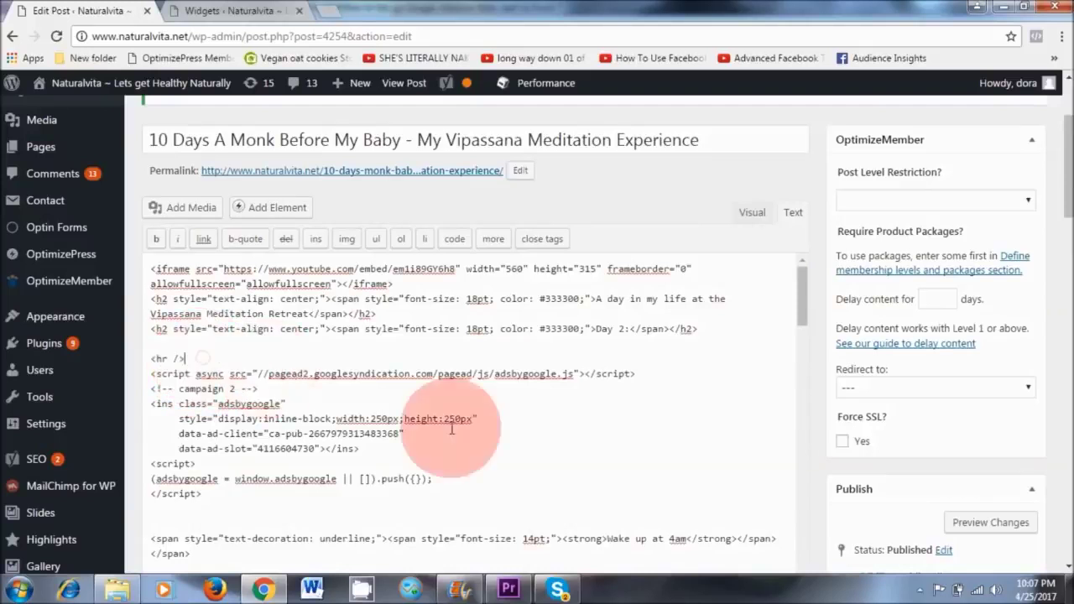
Update the blog post and open its published page
{"action": "scroll", "coordinate": [1053, 218], "scroll_direction": "down", "scroll_amount": 5}
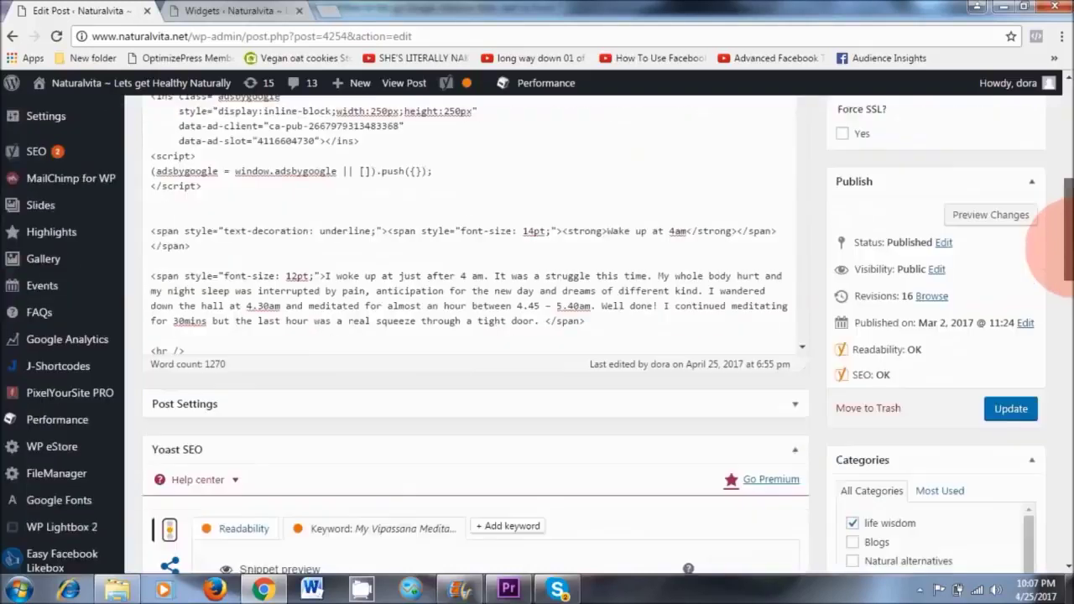
{"action": "left_click", "coordinate": [1024, 283]}
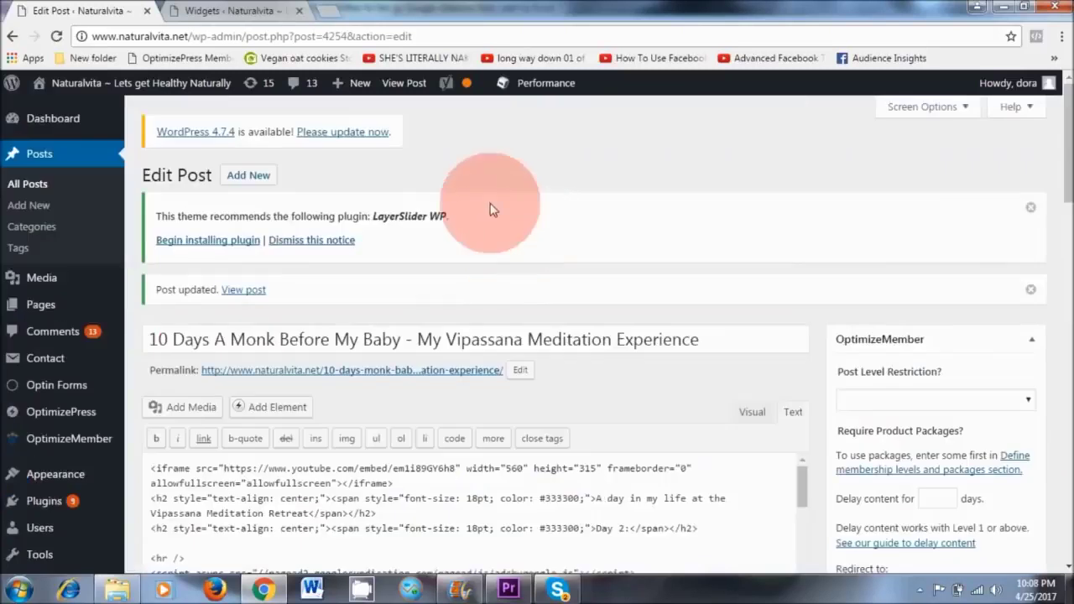
{"action": "left_click", "coordinate": [406, 84]}
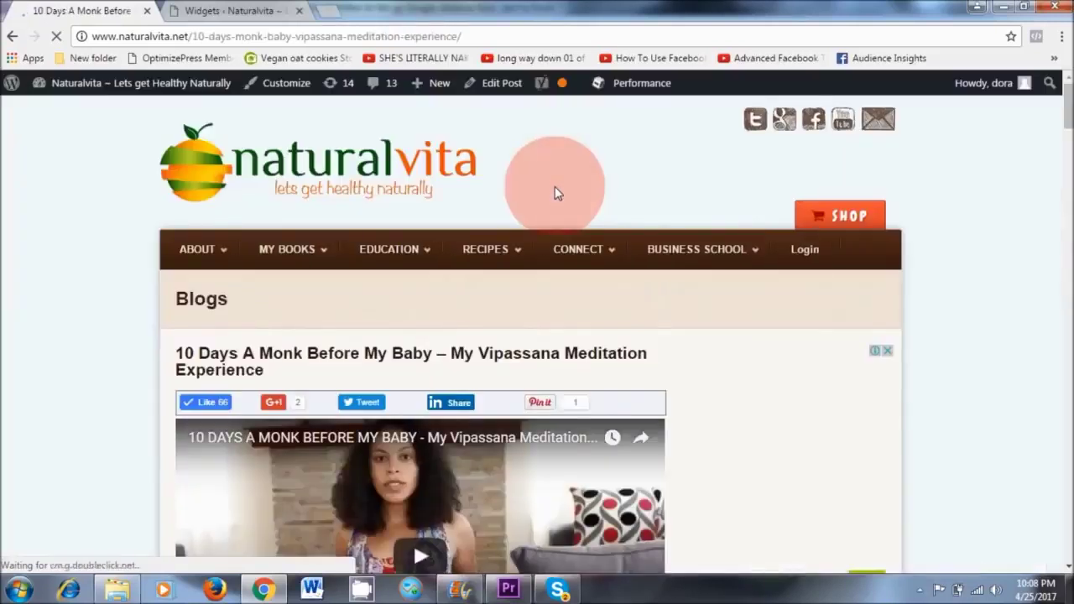
Examine the ad placed below the Day 2 heading in the published post
{"action": "scroll", "coordinate": [555, 187], "scroll_direction": "down", "scroll_amount": 10}
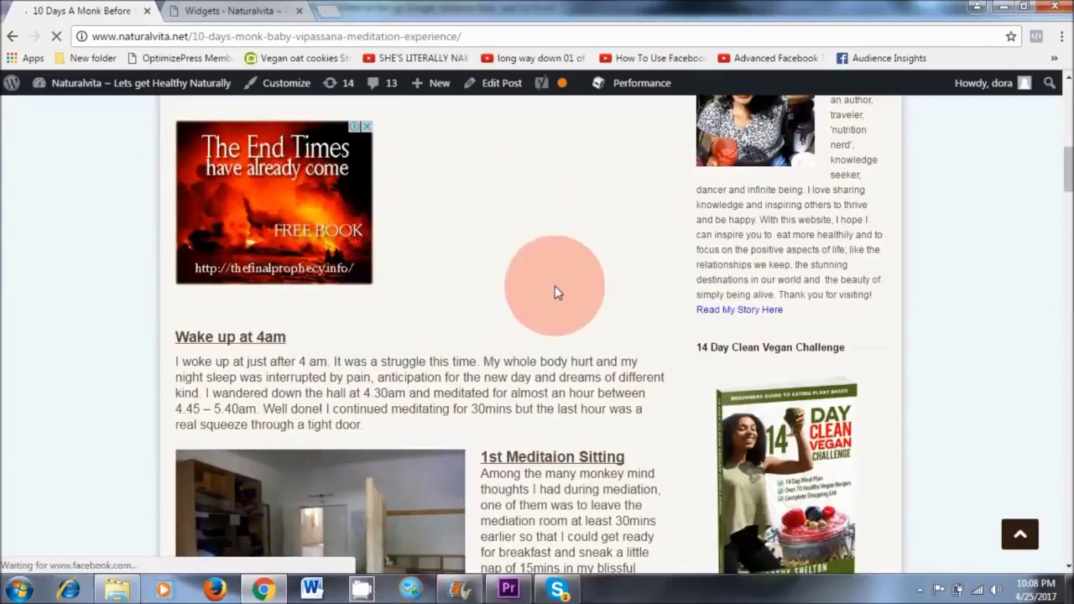
{"action": "scroll", "coordinate": [556, 293], "scroll_direction": "down", "scroll_amount": 4}
{"action": "scroll", "coordinate": [555, 289], "scroll_direction": "up", "scroll_amount": 5}
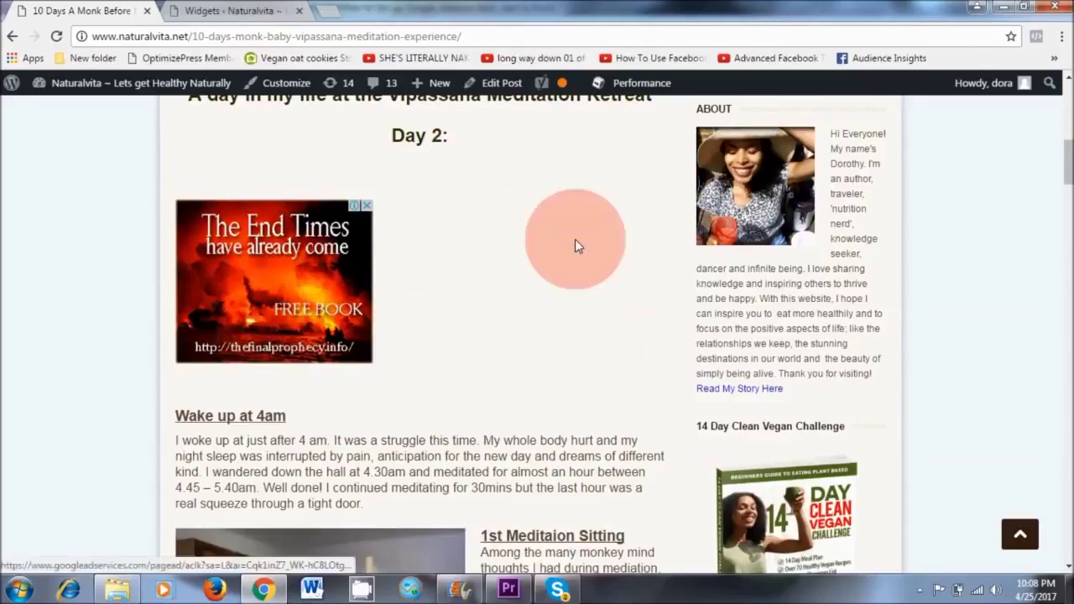
{"action": "scroll", "coordinate": [462, 262], "scroll_direction": "up", "scroll_amount": 1}
{"action": "scroll", "coordinate": [470, 271], "scroll_direction": "up", "scroll_amount": 3}
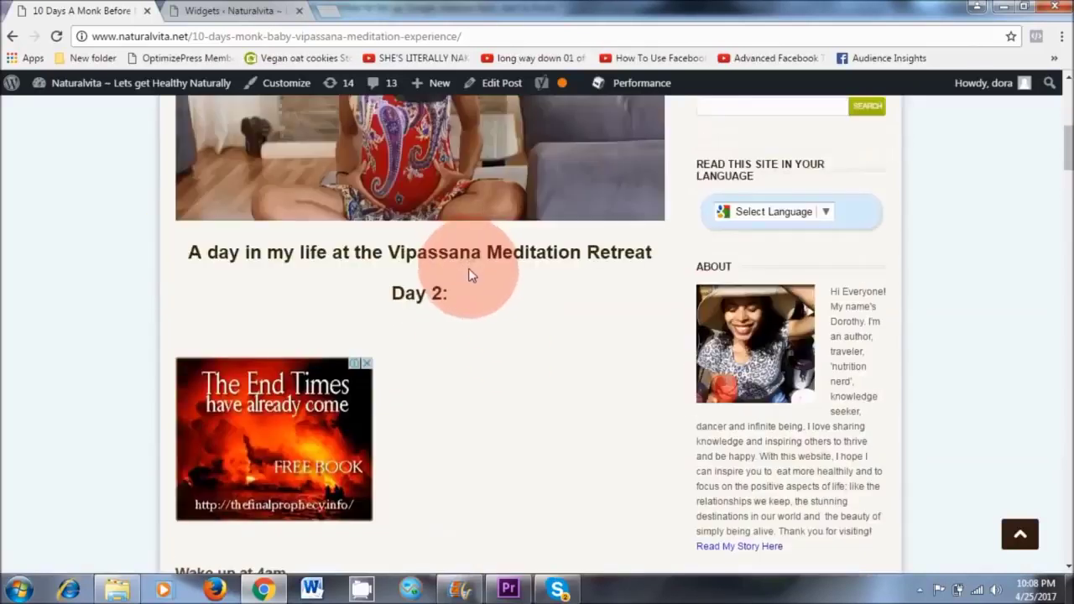
{"action": "scroll", "coordinate": [507, 328], "scroll_direction": "down", "scroll_amount": 4}
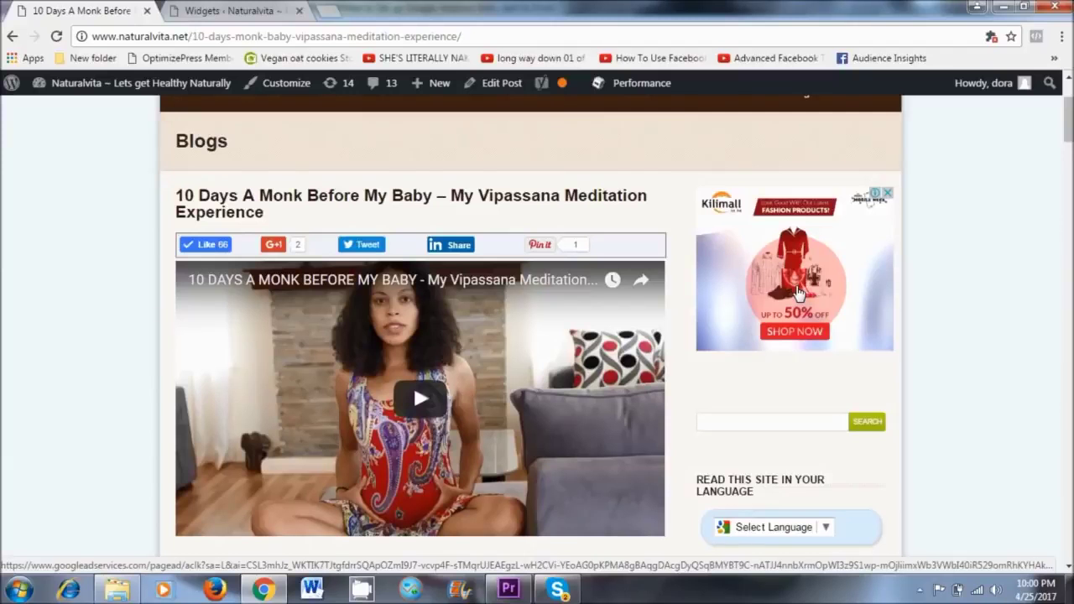
Look at the site header and reveal the Business School submenu
{"action": "scroll", "coordinate": [738, 285], "scroll_direction": "up", "scroll_amount": 2}
{"action": "mouse_move", "coordinate": [750, 256]}
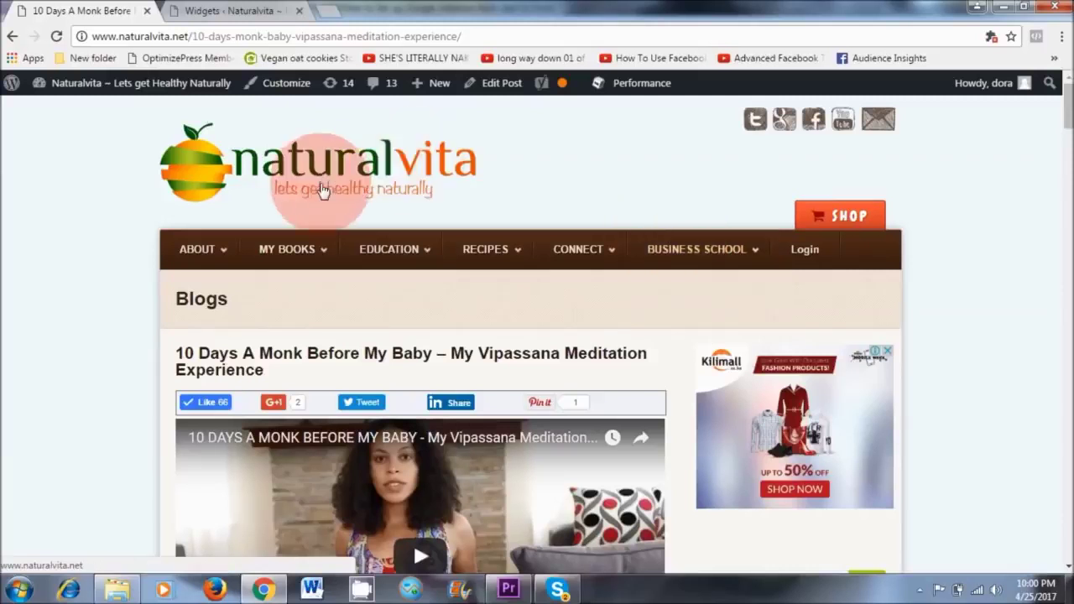
{"action": "mouse_move", "coordinate": [715, 249]}
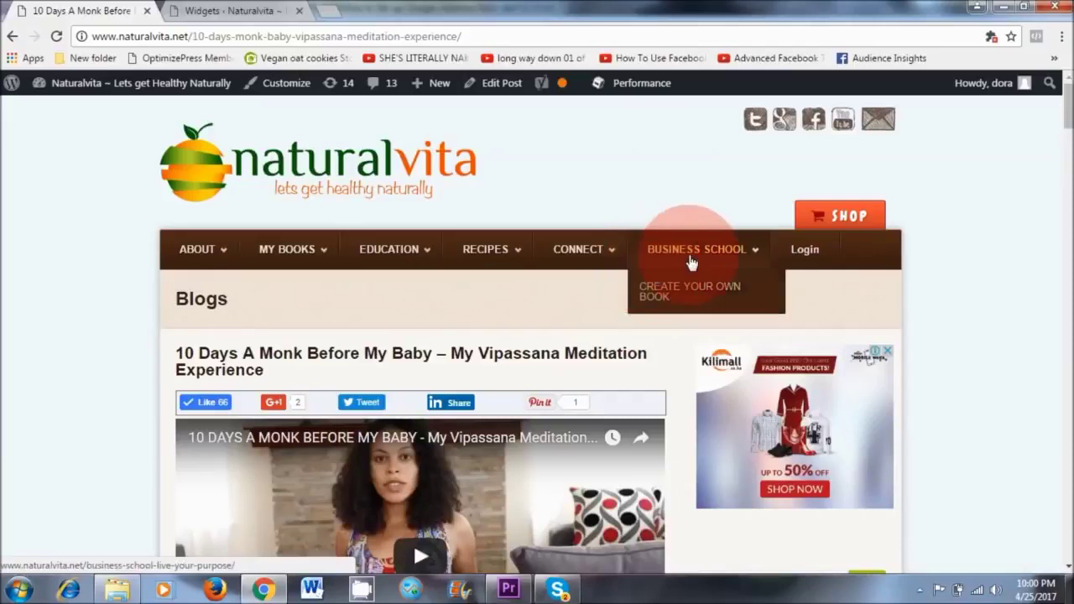